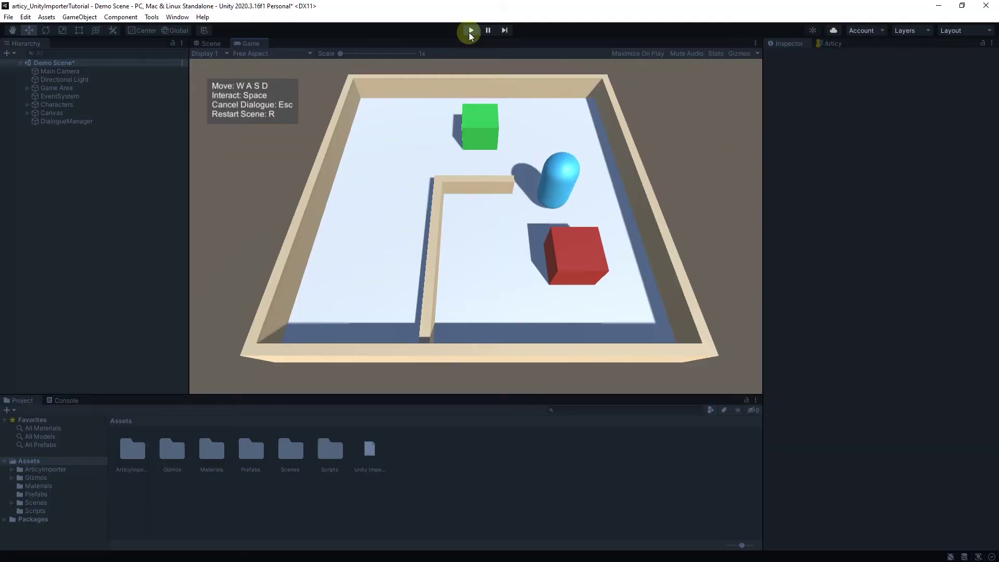
- Talk to the Oracle at the red cube, answering Meh then Pretty wet, through to the farewell line
key(s)
key(space)
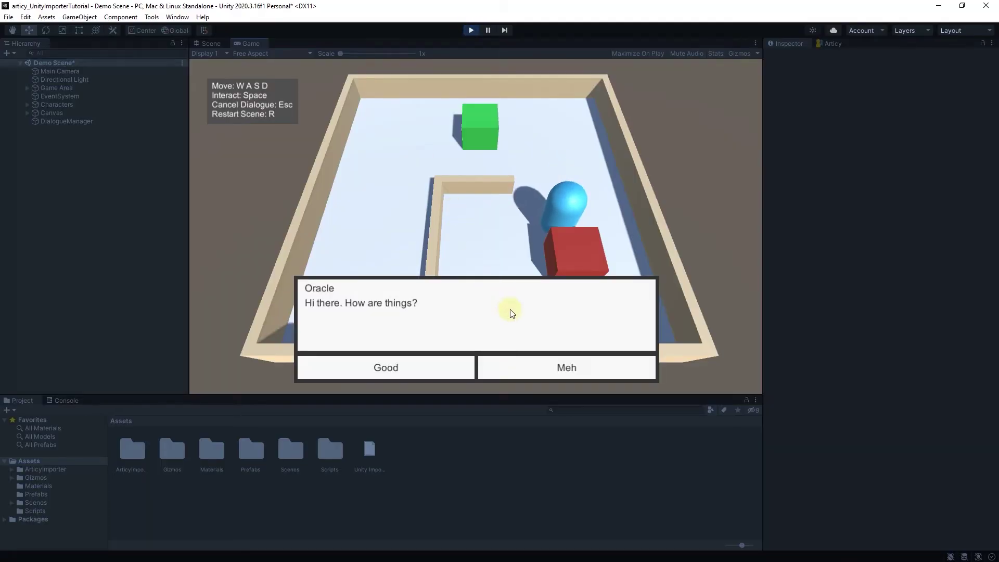
click(521, 366)
click(521, 367)
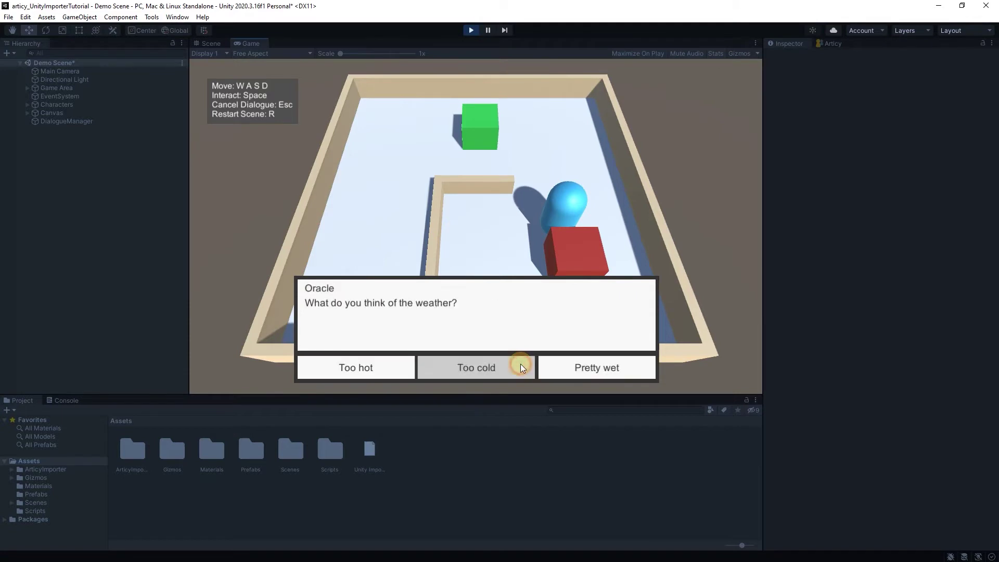
click(568, 364)
click(568, 367)
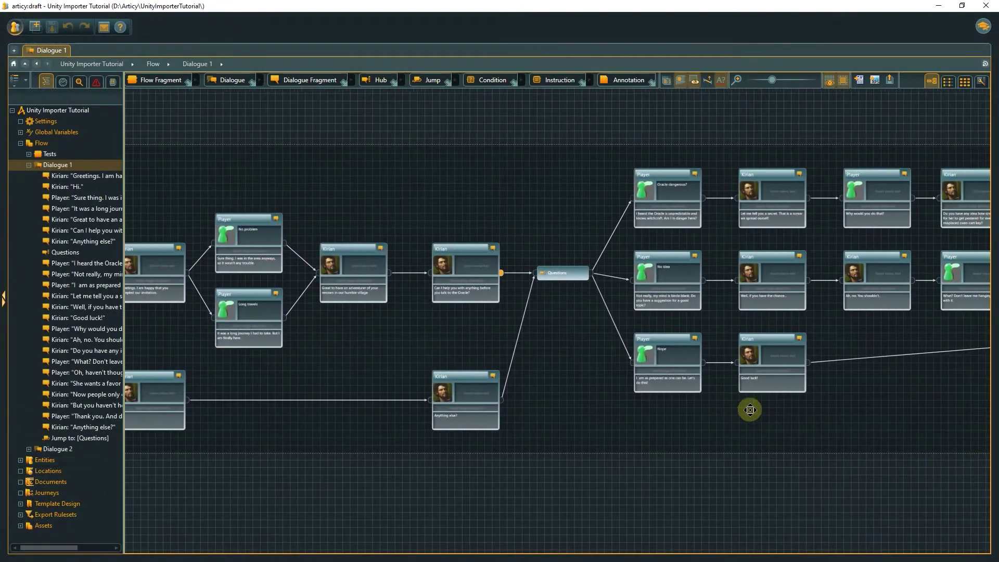
- Open the Dialogue 2 flow and inspect its Oracle openings gated by GameState.dialogue2Visited
right_drag(750, 410, 854, 399)
double_click(222, 299)
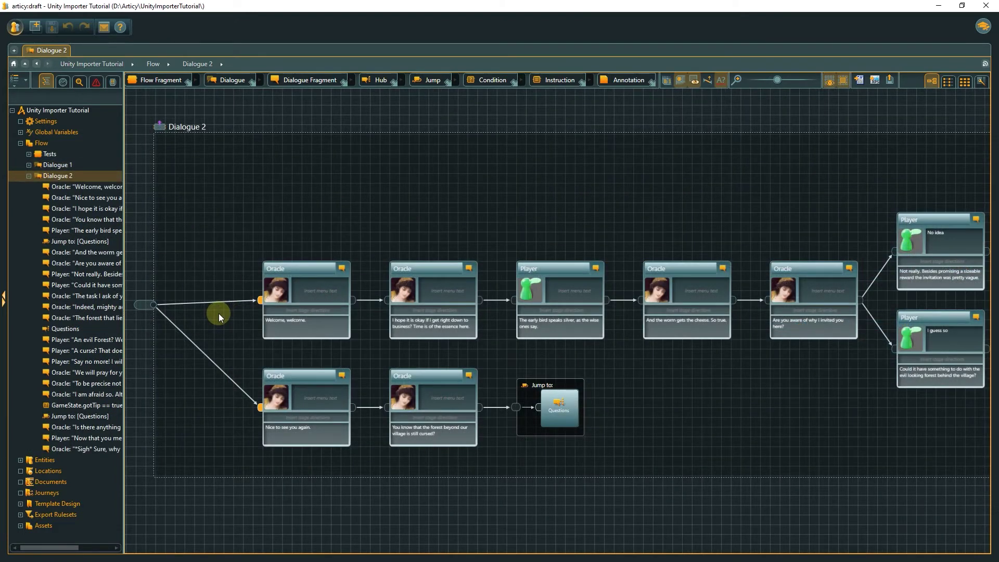
scroll(218, 313, up, 5)
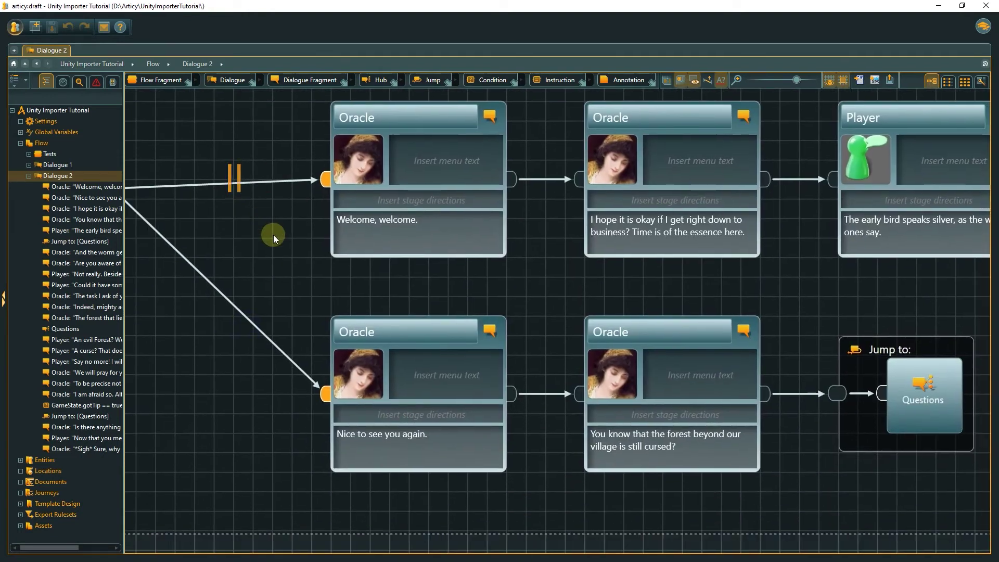
mouse_move(324, 183)
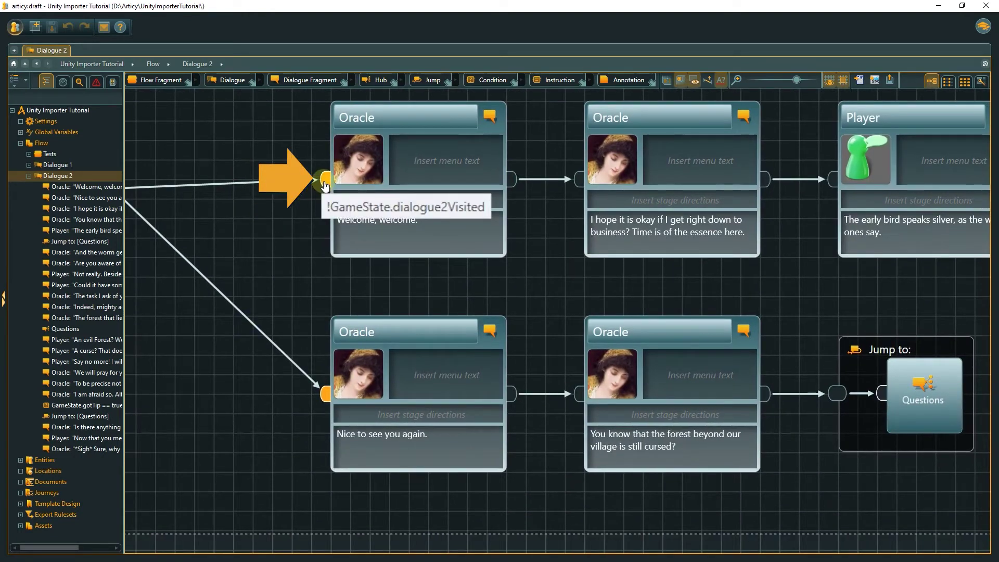
mouse_move(325, 394)
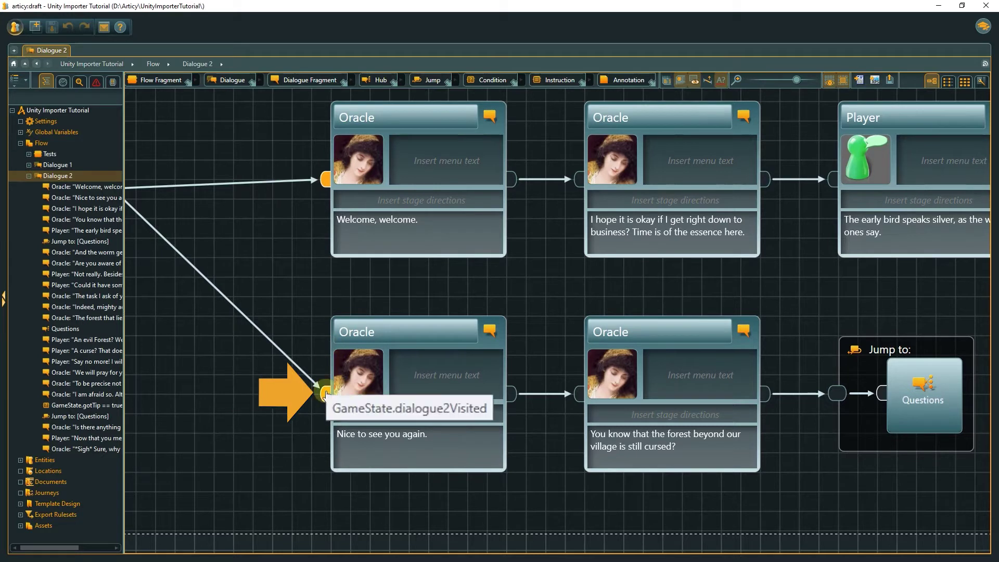
scroll(551, 285, down, 5)
- Pan Dialogue 2 past the Questions hub to the Jump and GameState.gotTip == true condition node
right_drag(928, 142, 486, 192)
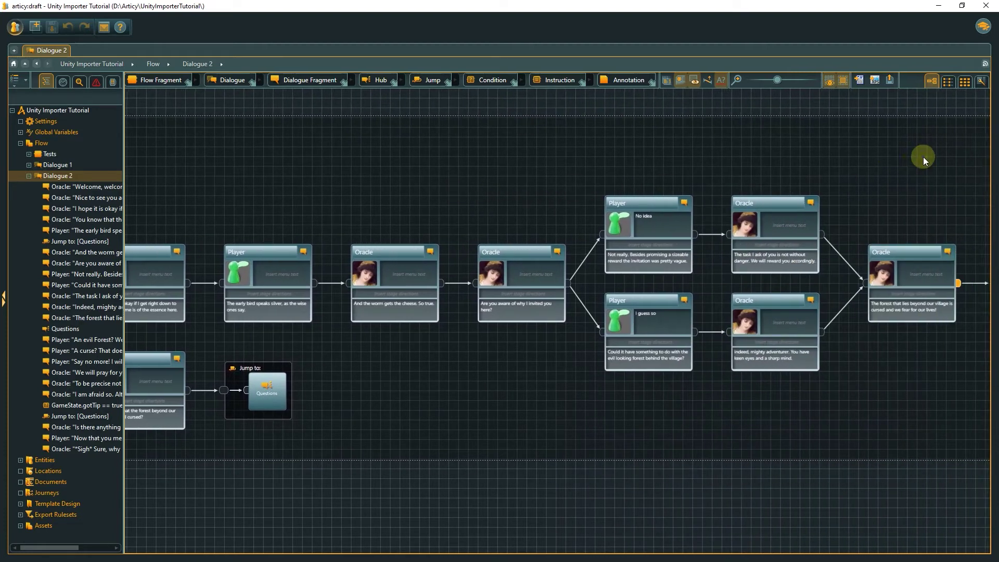
right_drag(883, 157, 398, 161)
right_drag(904, 149, 429, 140)
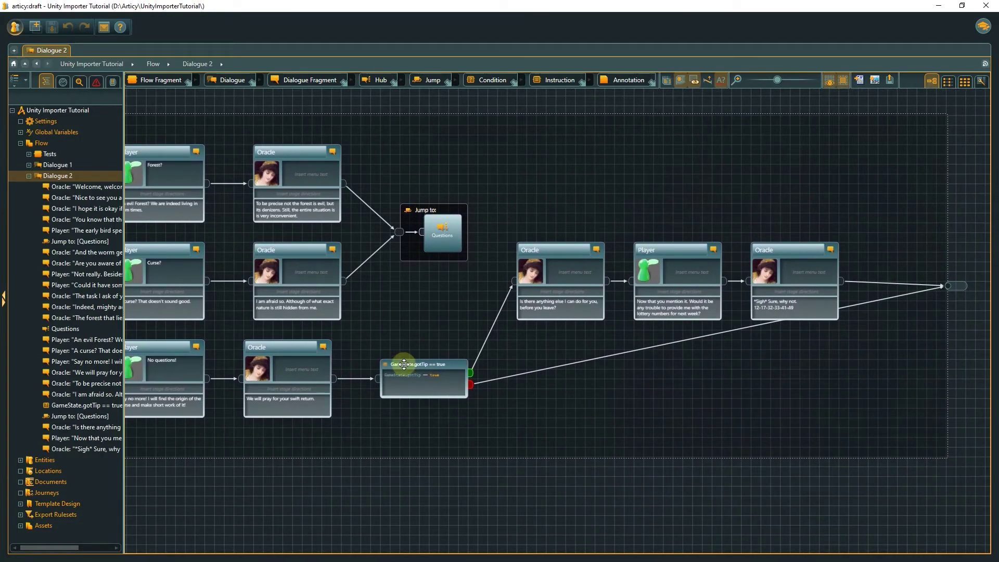
scroll(415, 316, up, 3)
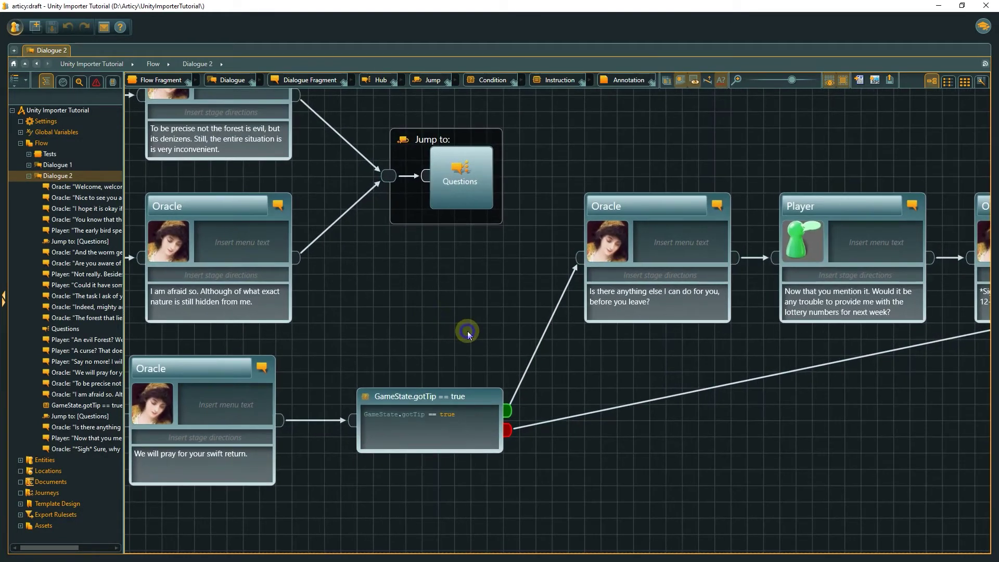
scroll(469, 319, down, 1)
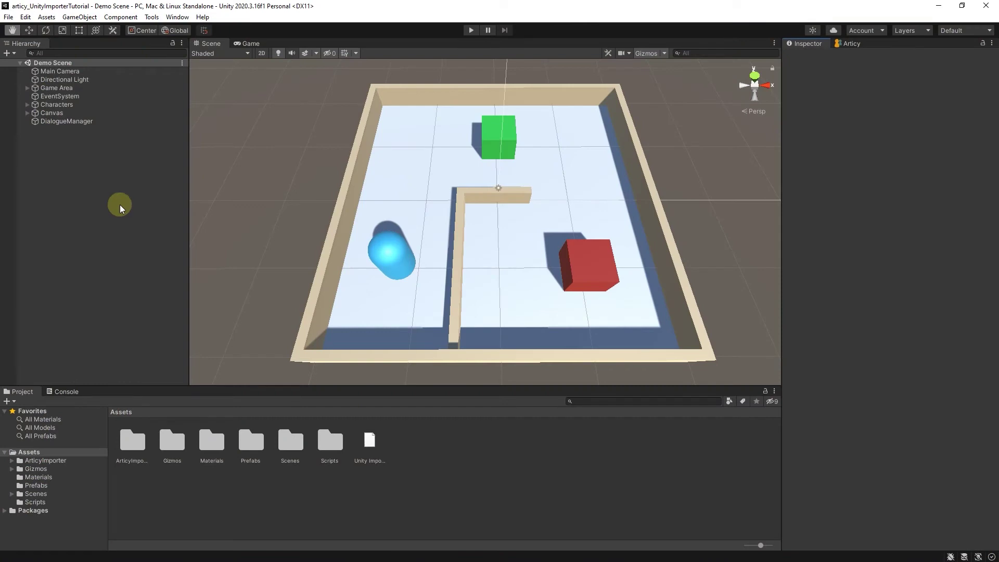
- Set NPC1's Articy Reference under Characters to Dialogue 1
click(28, 104)
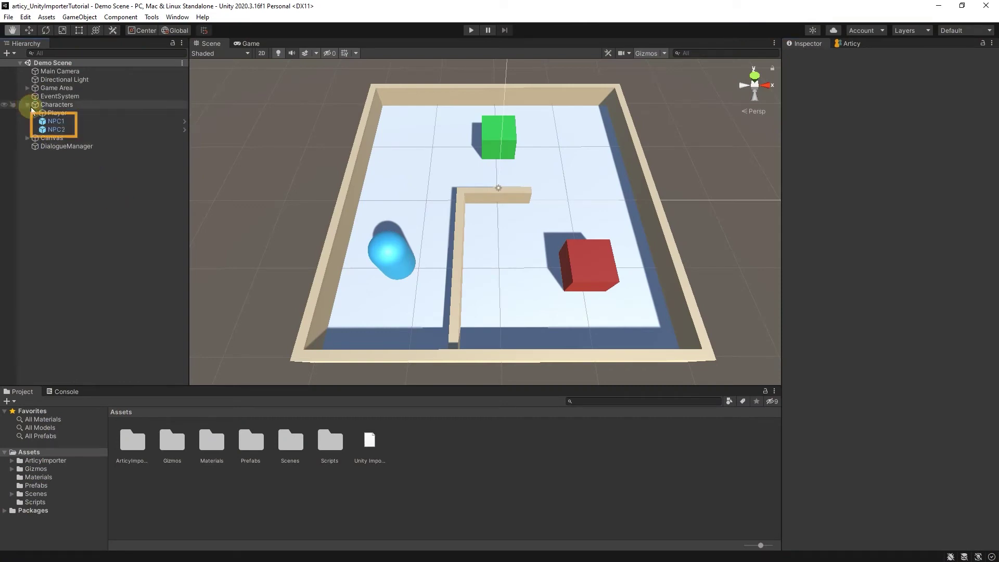
click(47, 123)
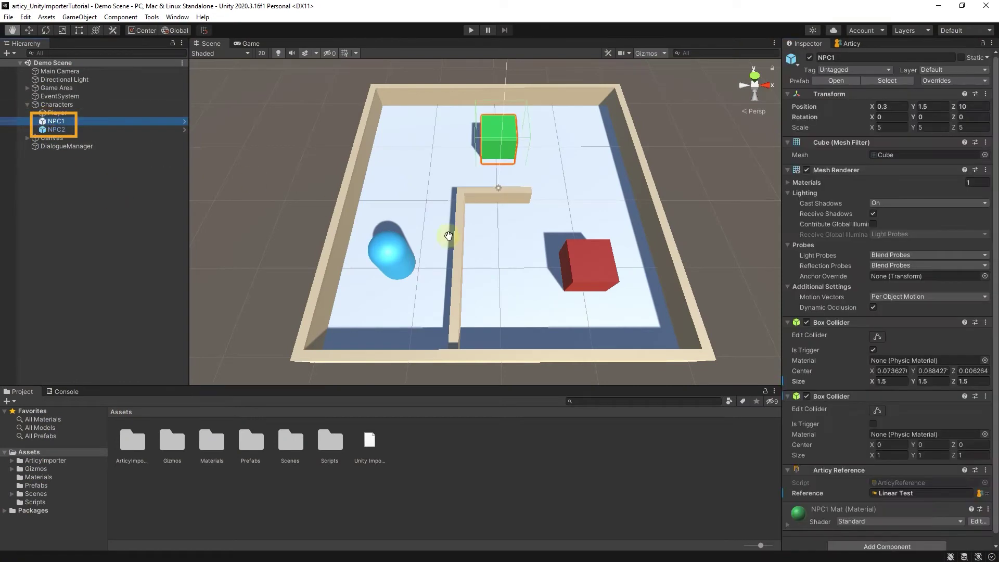
scroll(906, 427, down, 1)
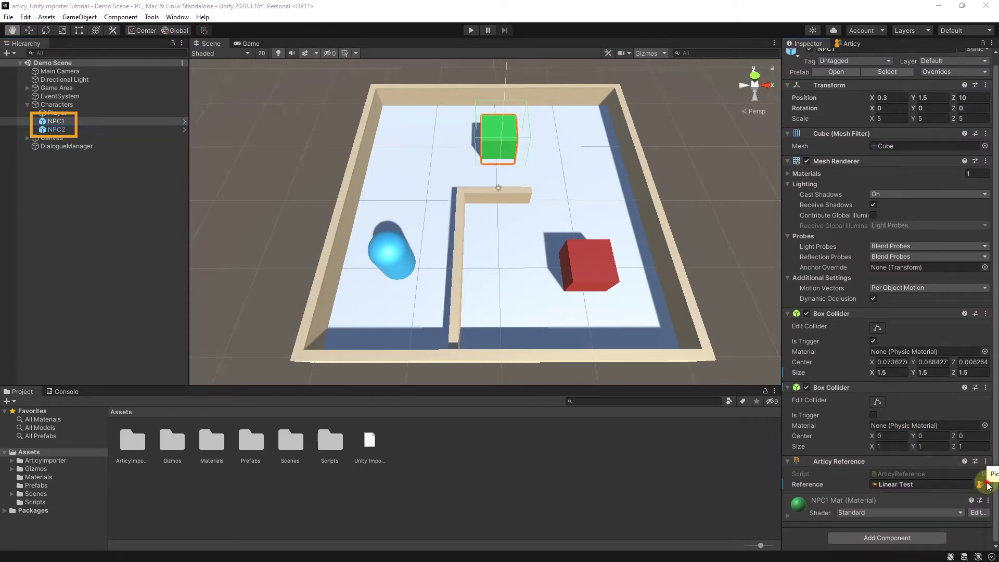
click(985, 484)
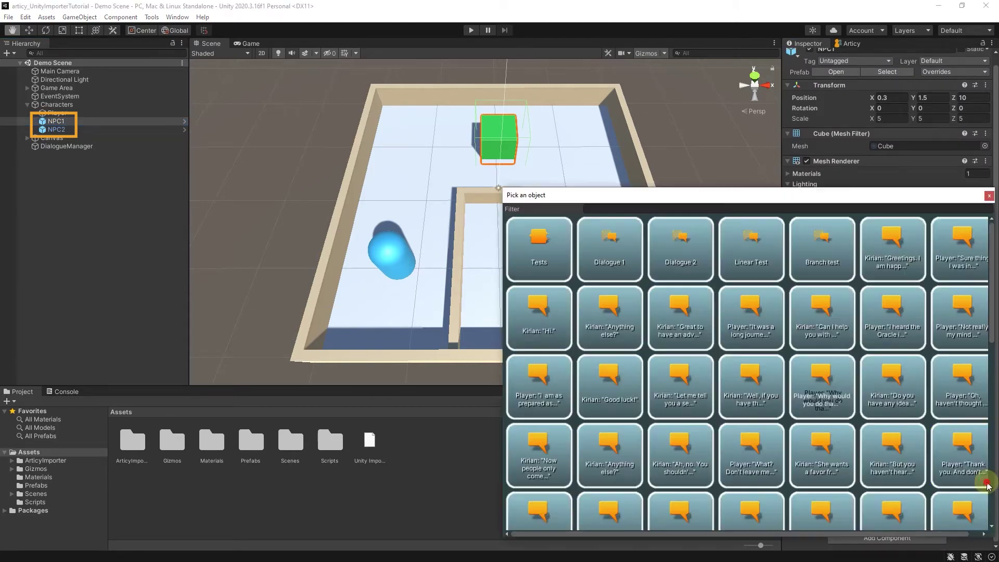
double_click(608, 254)
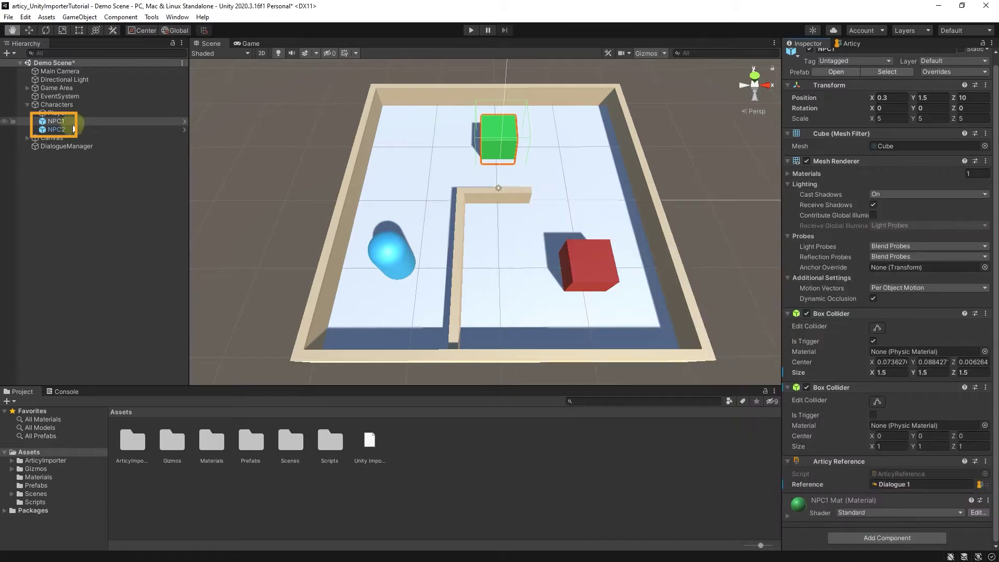
- Set NPC2's Articy Reference to Dialogue 2 instead of Branch test
click(56, 129)
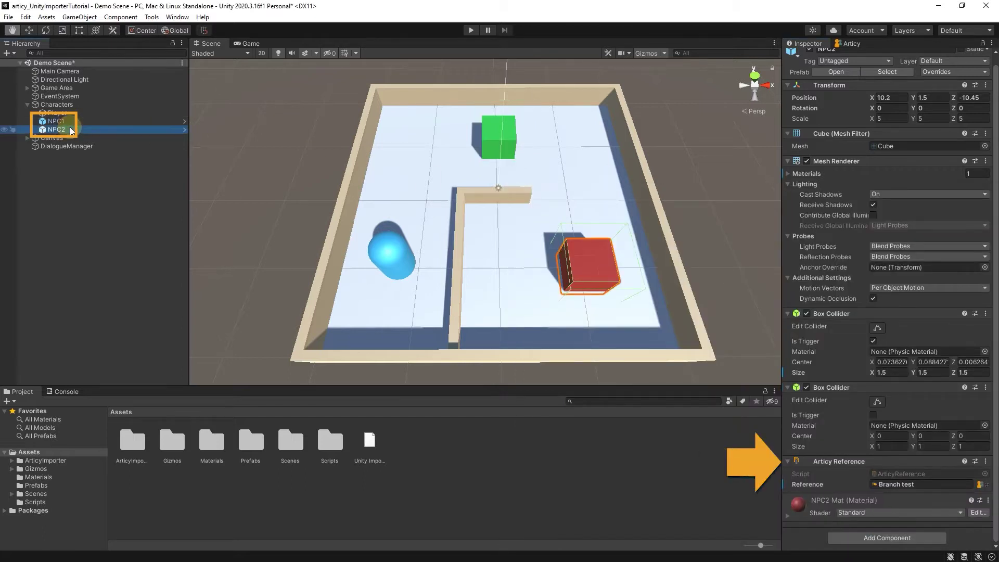
click(988, 486)
double_click(676, 256)
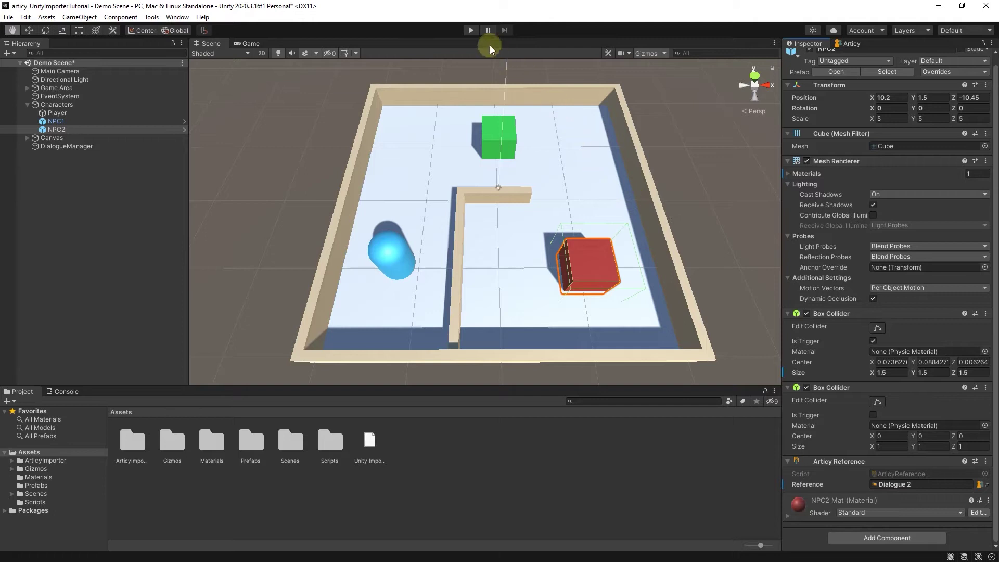
- Enter play mode and show the default global variables dialogue1Visited, dialogue2Visited and gotTip
click(471, 31)
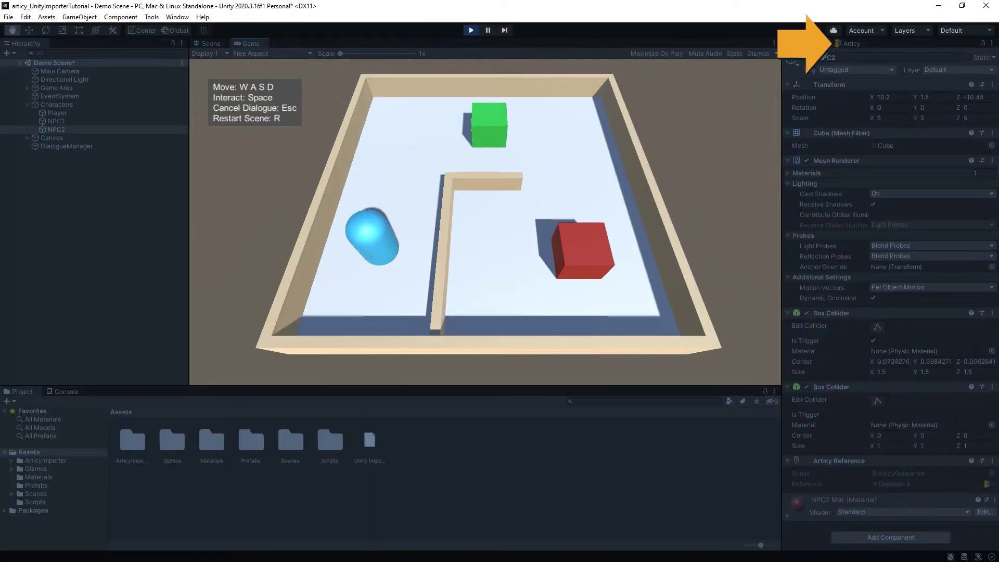
click(847, 44)
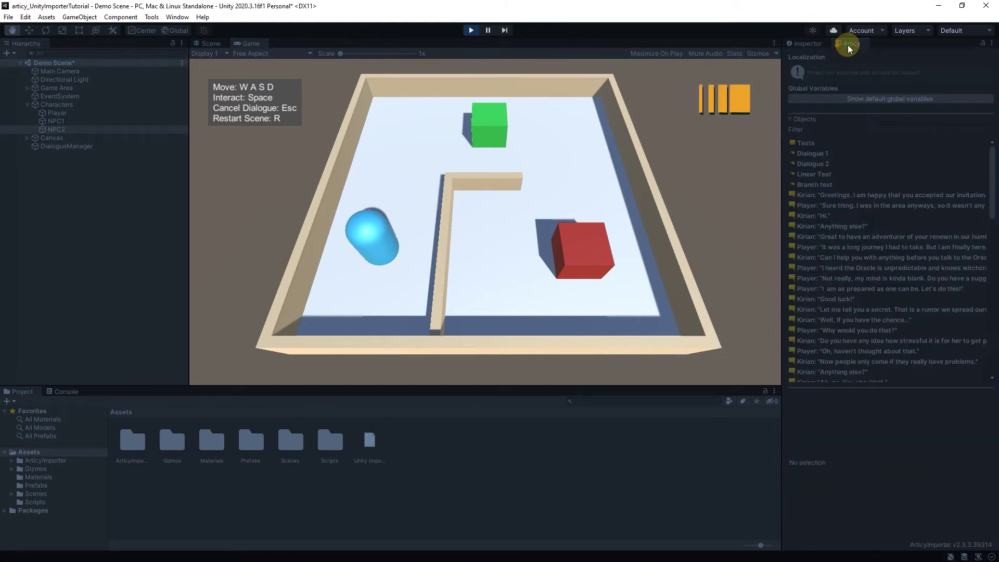
click(866, 98)
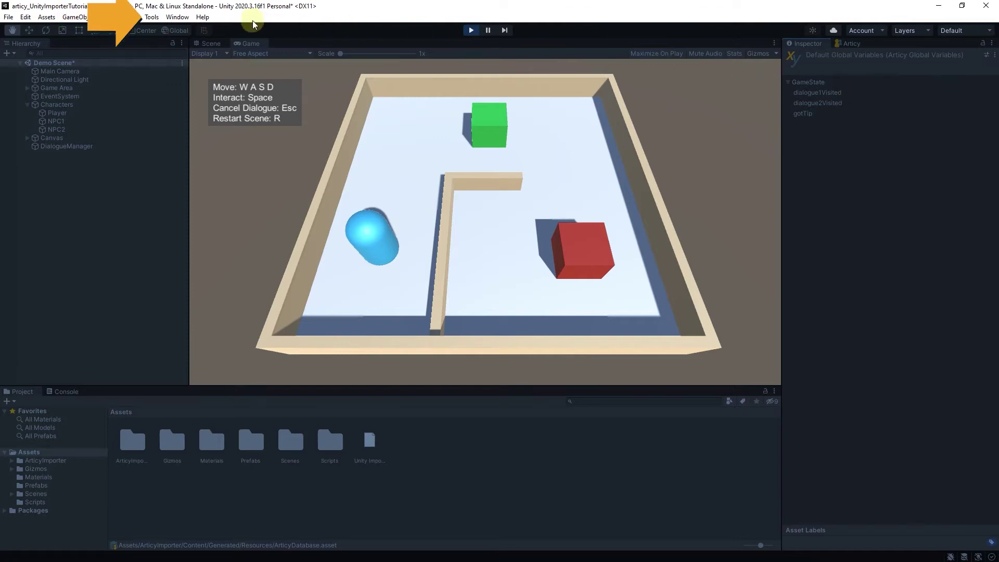
- Look at the Tools > articy:draft Importer menu and dismiss it without choosing anything
click(151, 17)
mouse_move(198, 30)
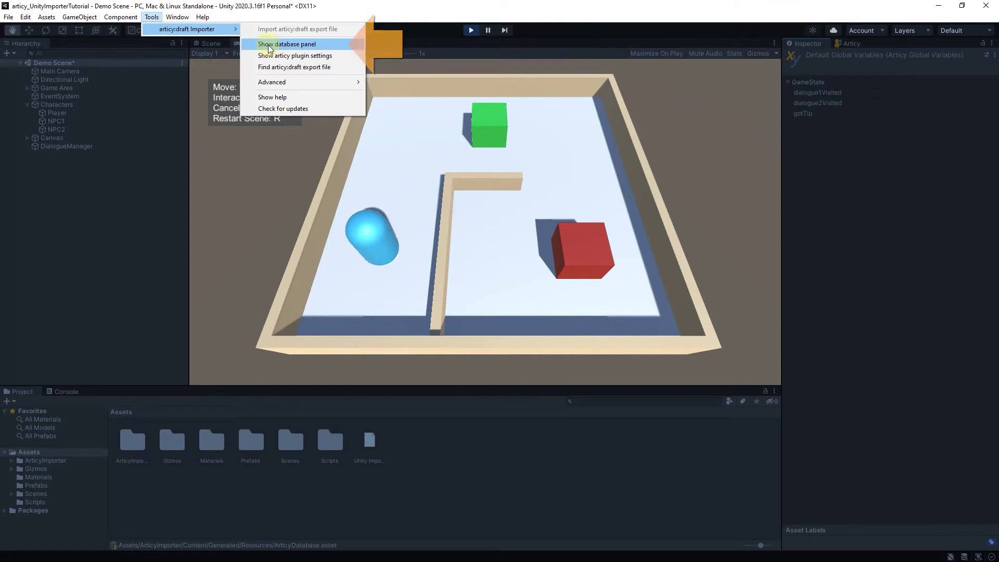
click(330, 13)
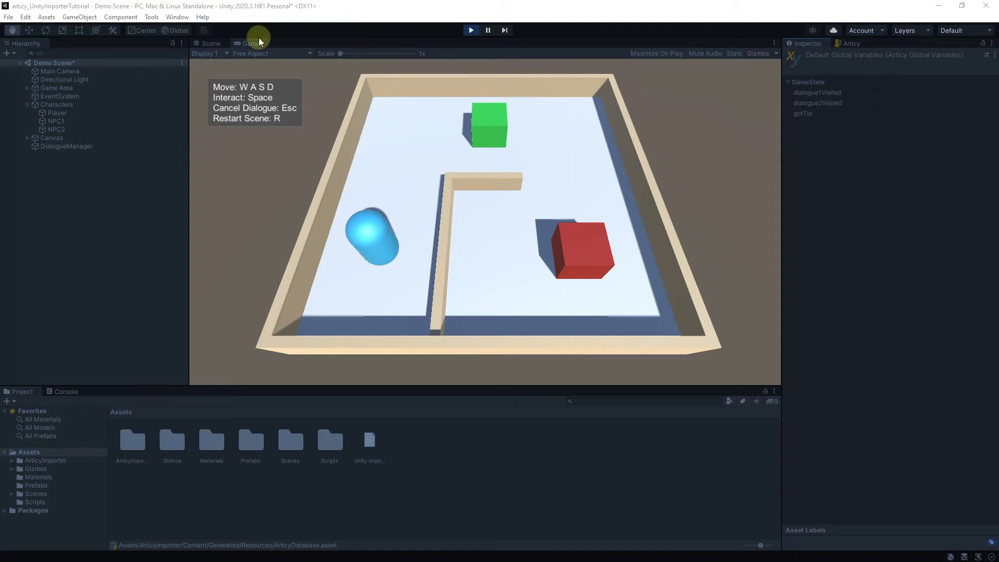
- Toggle the DialogueManager's Articy Flow Player link to articy:draft for live debugging
click(76, 146)
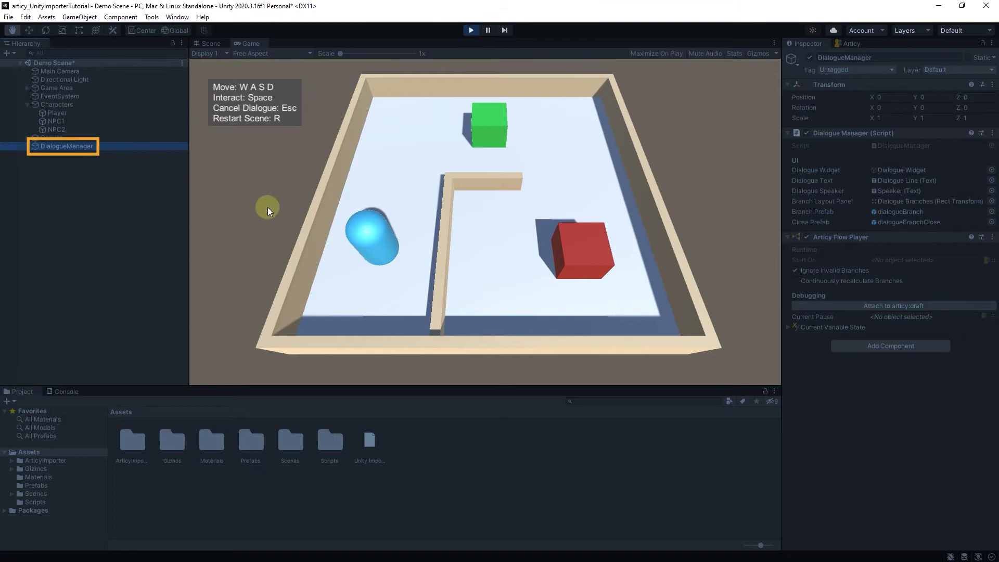
click(794, 305)
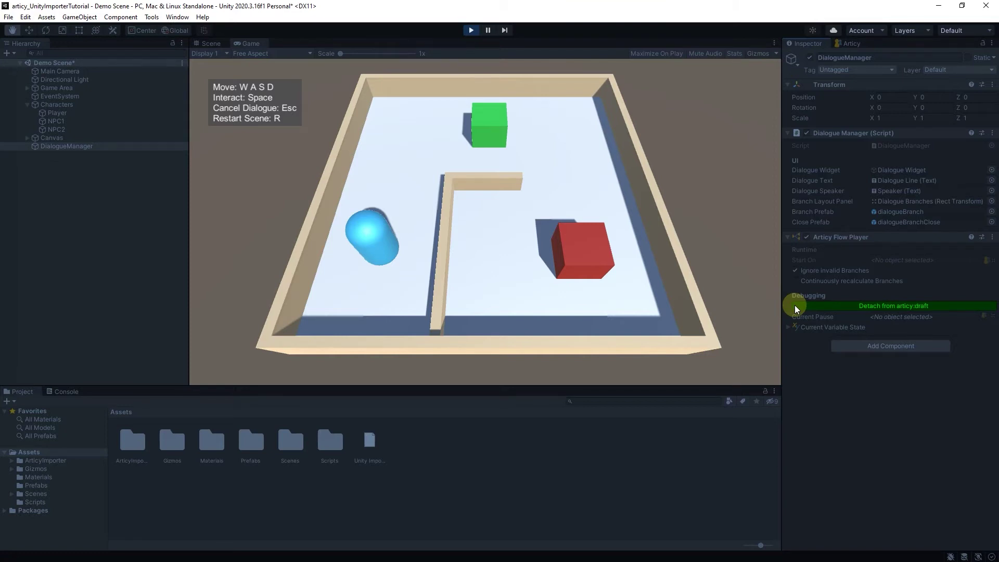
click(795, 304)
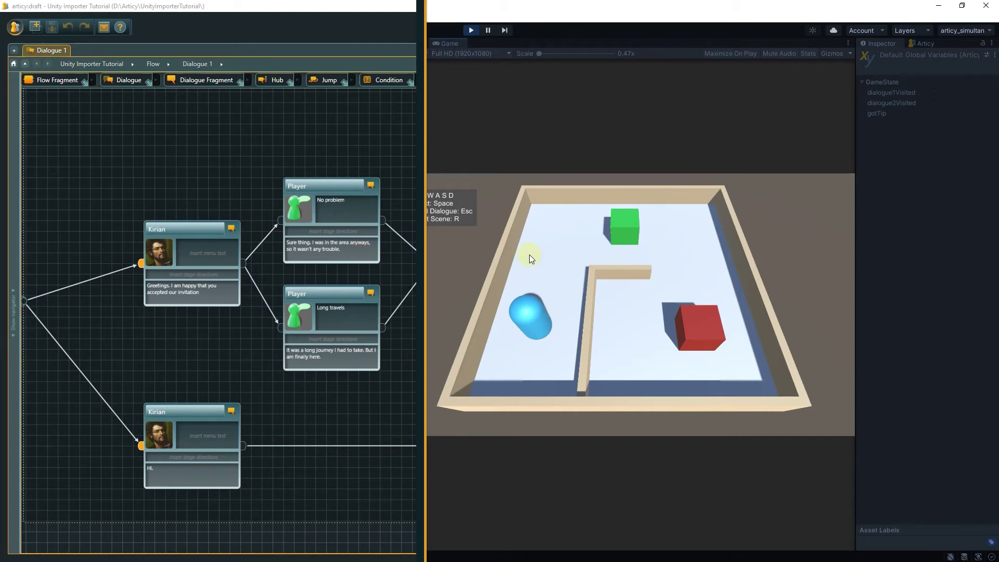
- Talk to Kirian at the green cube, replying No problem and asking whether the Oracle is dangerous
key(w)
key(space)
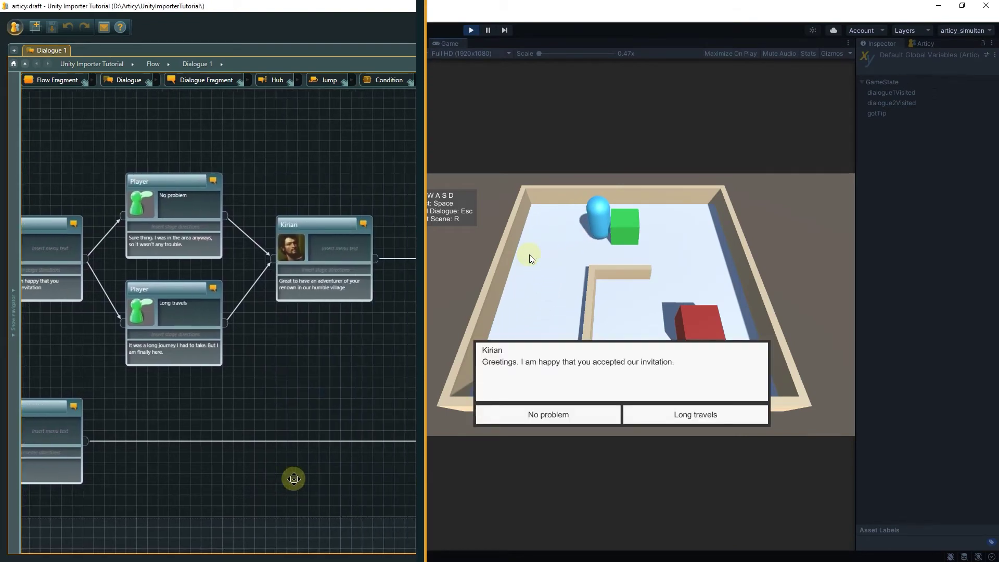
click(591, 413)
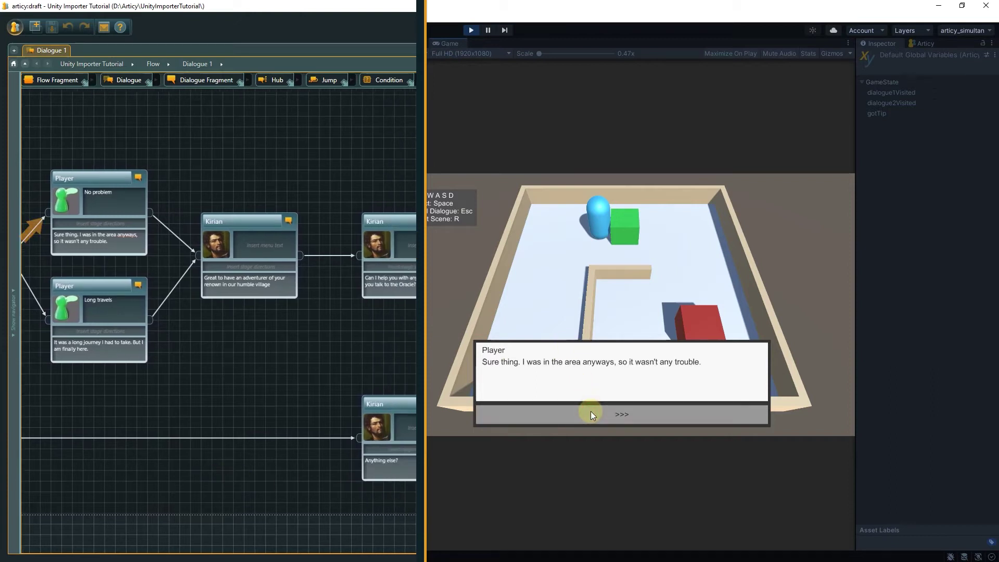
click(592, 411)
click(591, 411)
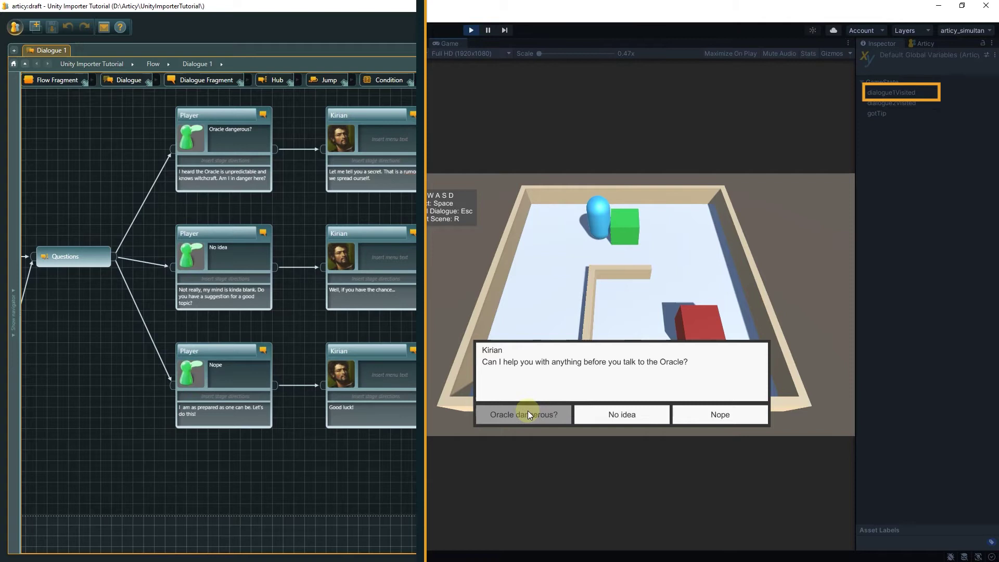
click(527, 410)
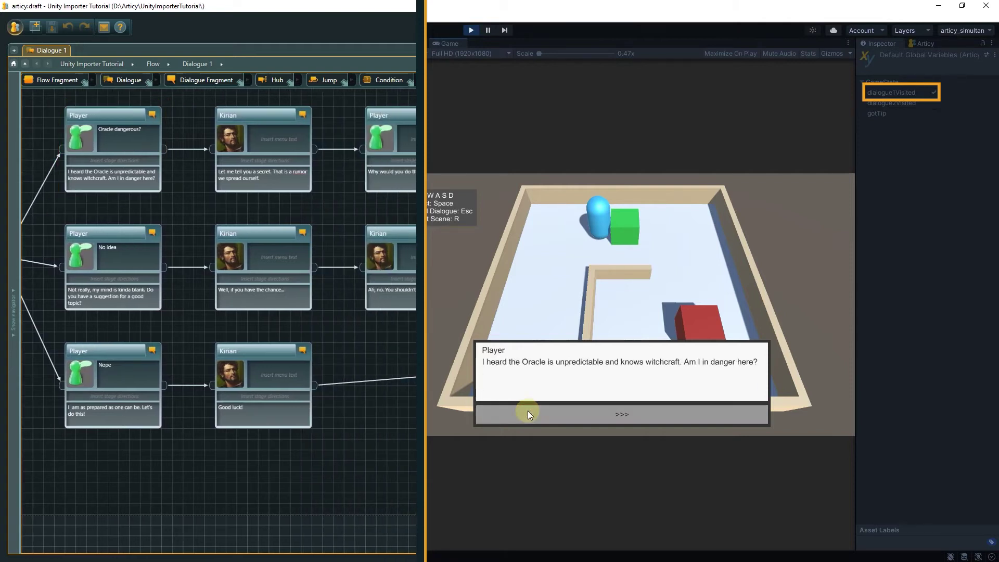
click(527, 411)
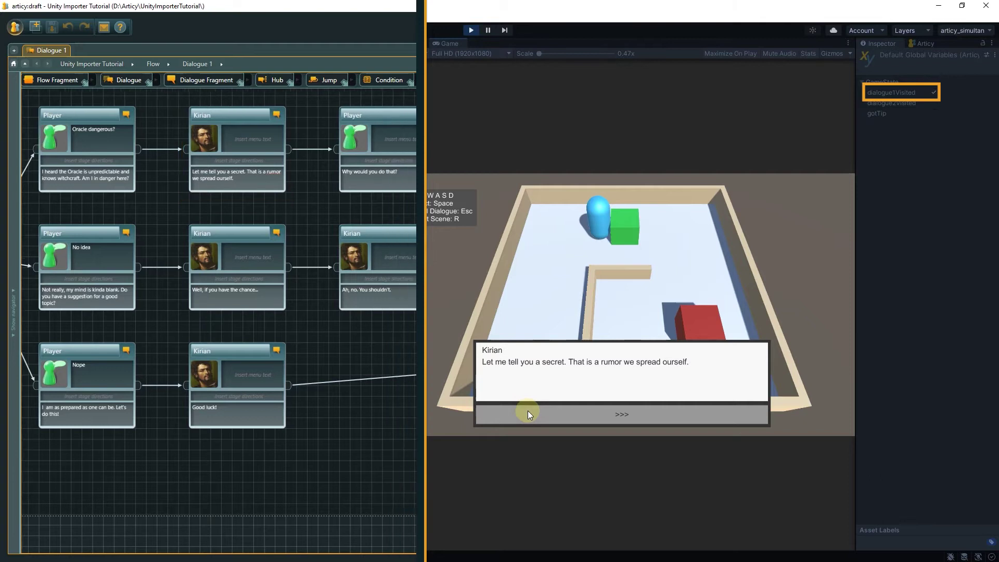
click(527, 410)
click(528, 411)
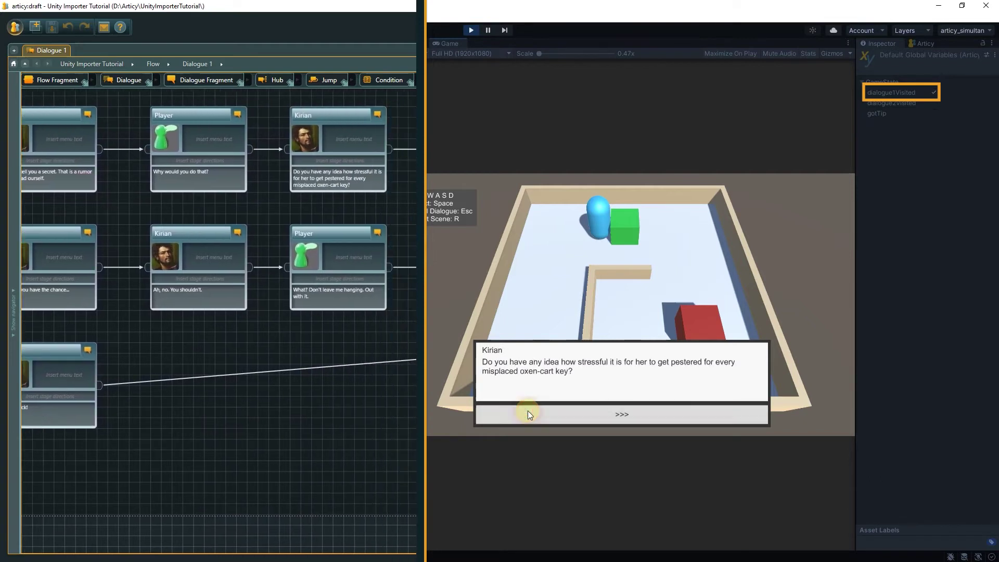
click(527, 411)
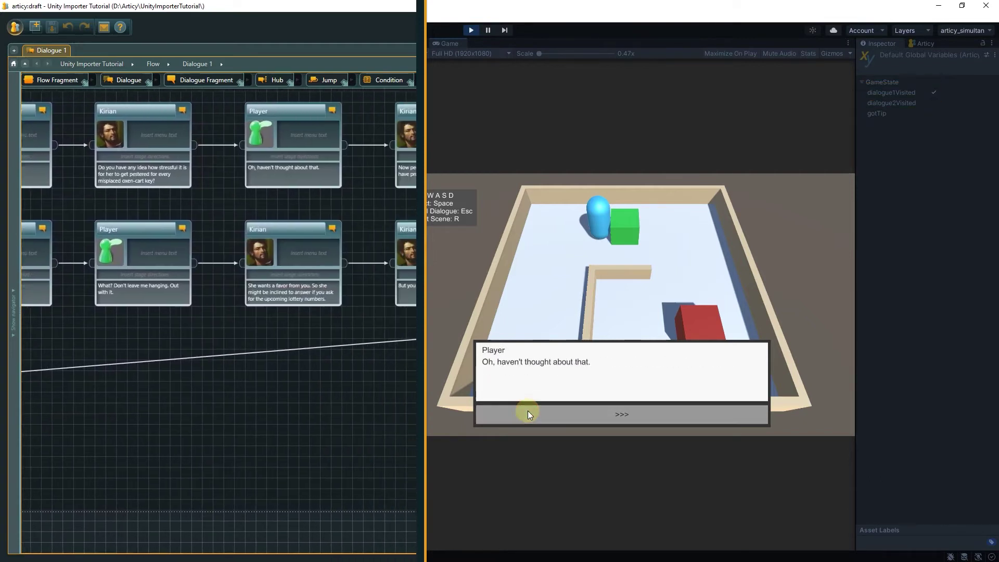
click(527, 410)
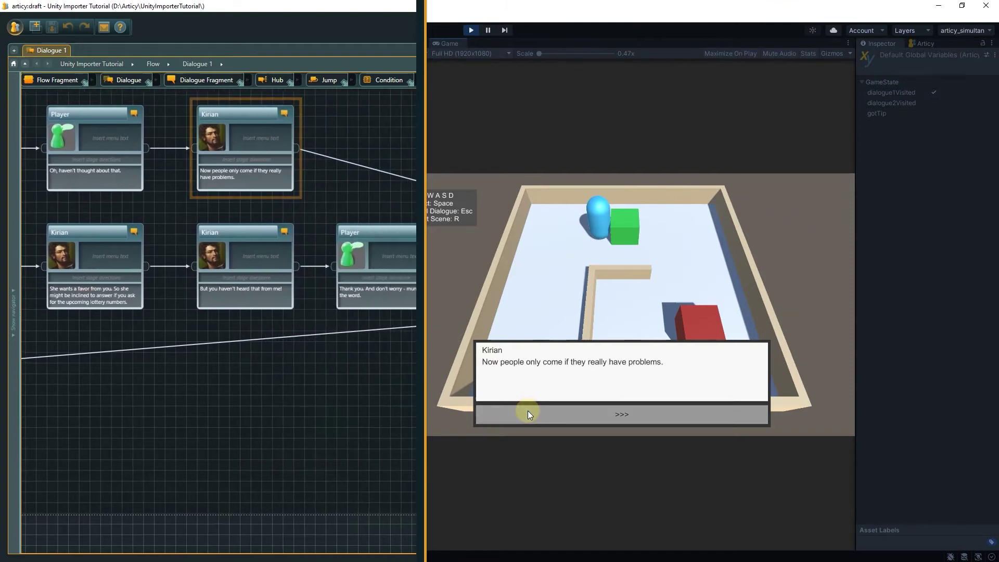
click(527, 410)
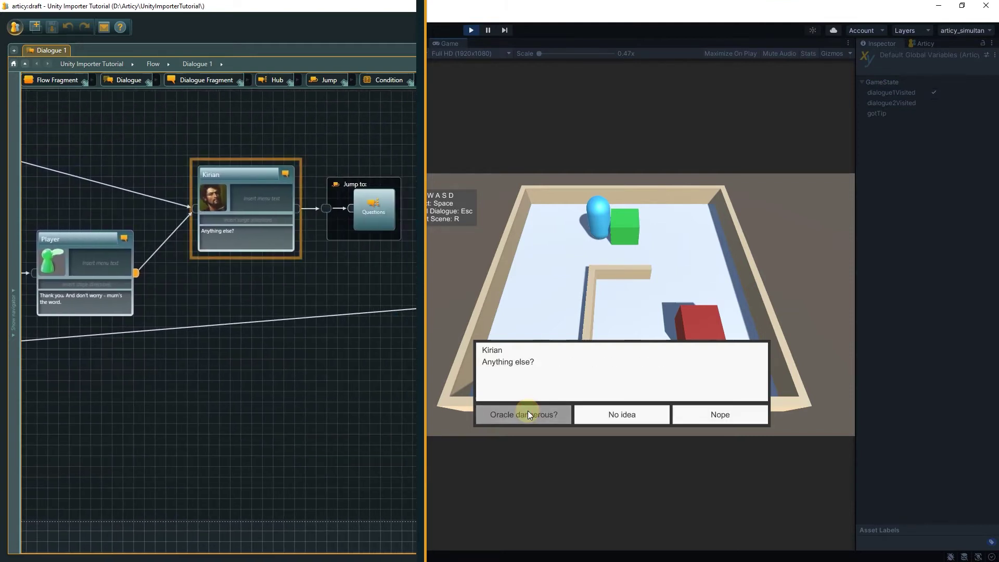
- Answer No idea, then Nope, and continue until Kirian's dialogue closes
click(588, 413)
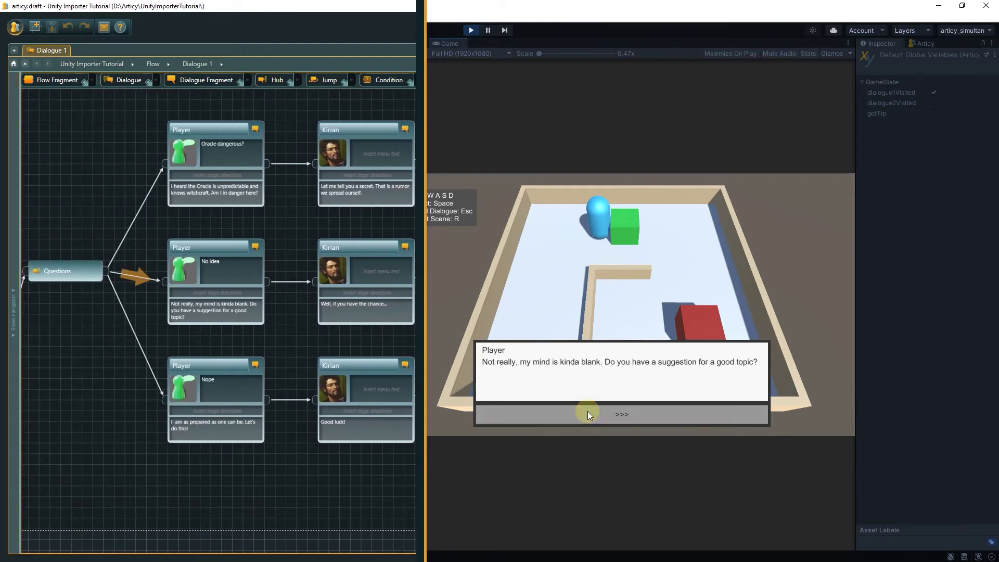
click(551, 413)
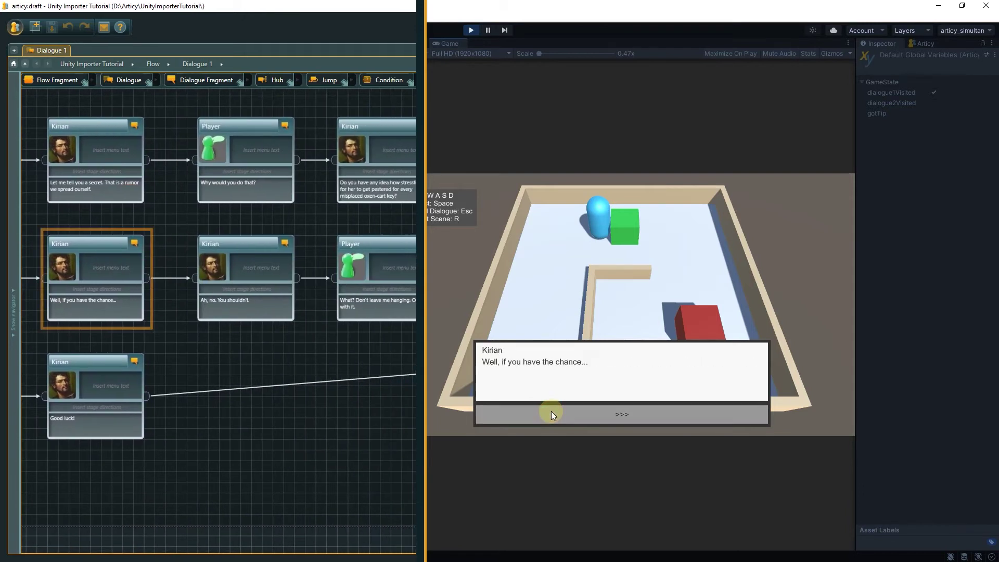
click(551, 412)
click(551, 412)
click(551, 412)
click(551, 412)
click(551, 412)
click(551, 412)
click(713, 415)
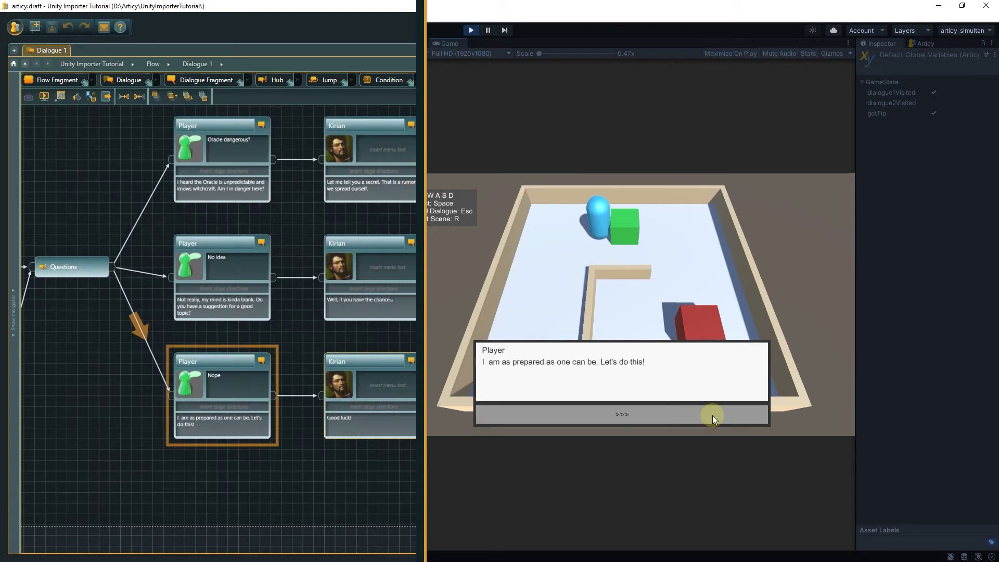
click(653, 415)
click(652, 414)
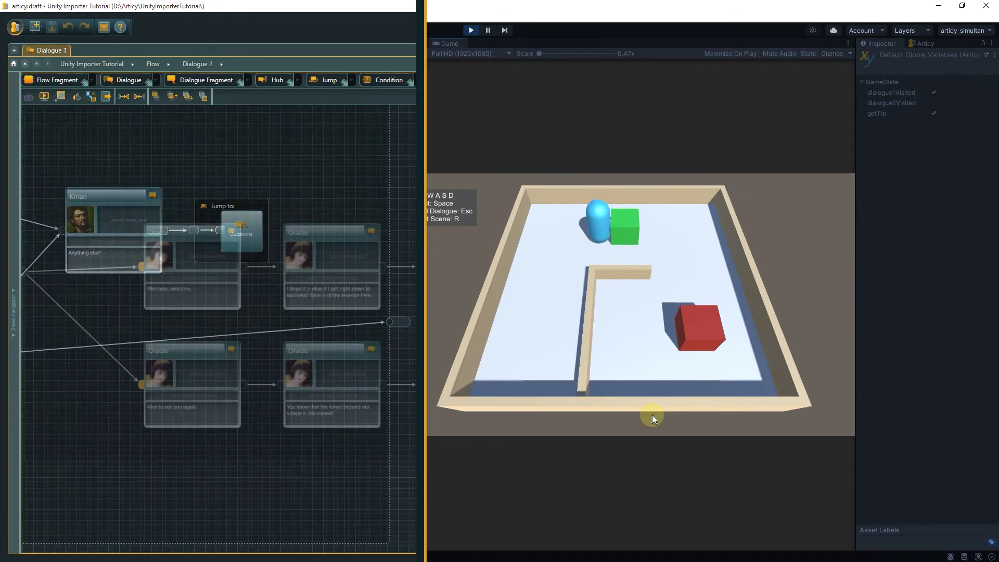
- Walk to the red cube, greet the Oracle and answer No idea to its first question
key(s)
key(d)
key(s)
key(space)
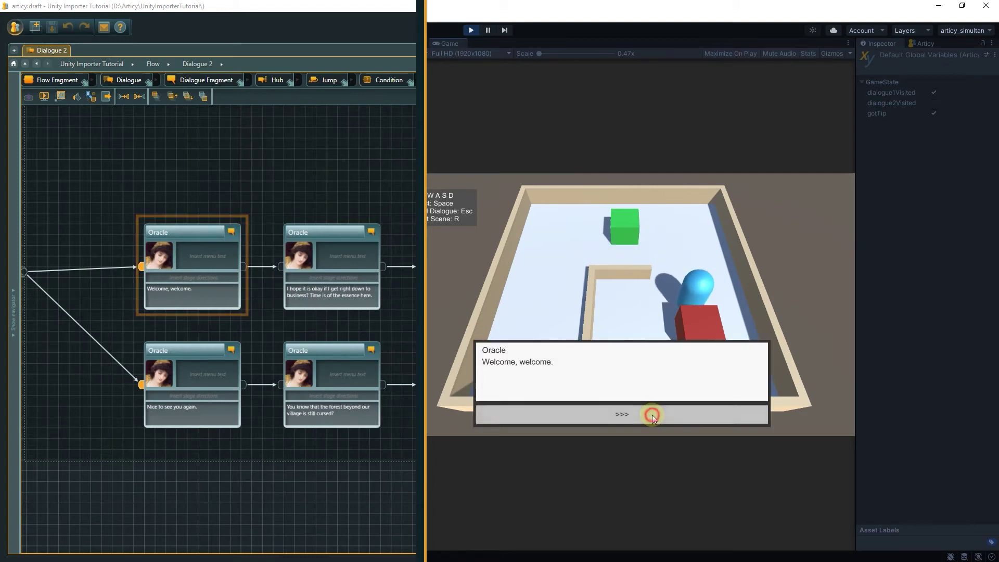
click(652, 414)
click(652, 414)
click(652, 414)
click(651, 415)
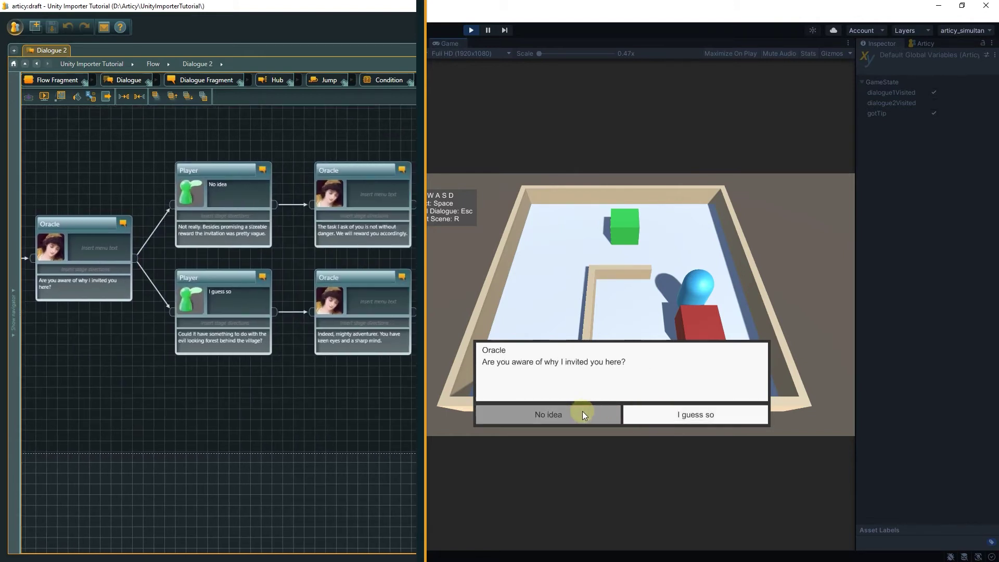
click(582, 411)
click(583, 411)
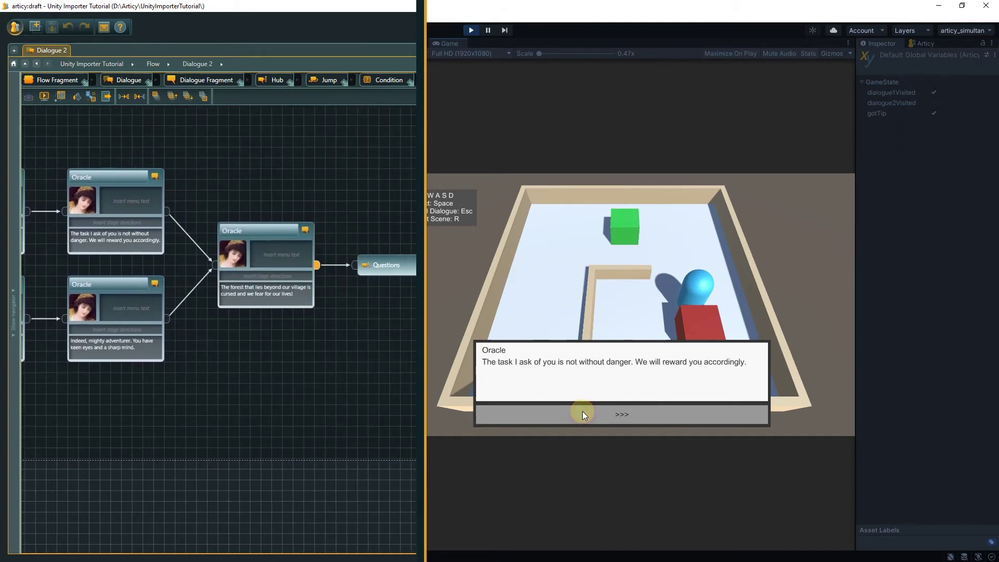
click(582, 411)
click(583, 411)
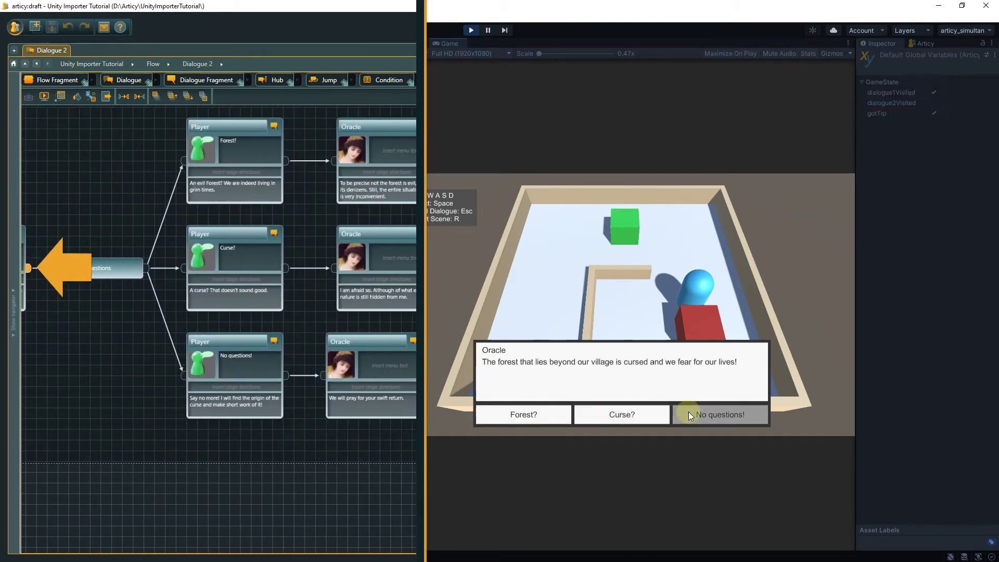
- Answer No questions!, continue to the Oracle's lottery numbers, and close the dialogue
click(689, 411)
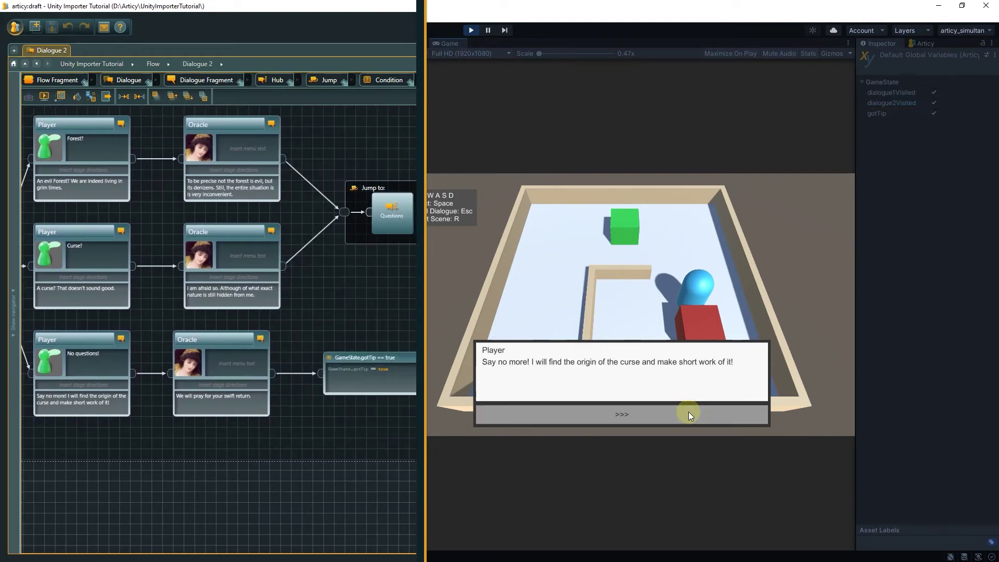
click(688, 411)
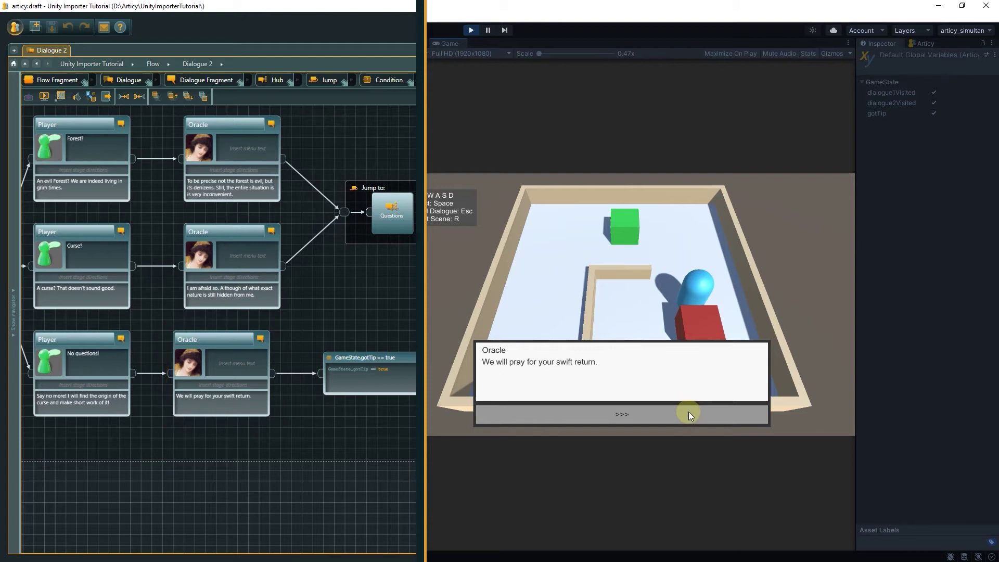
click(689, 411)
click(689, 411)
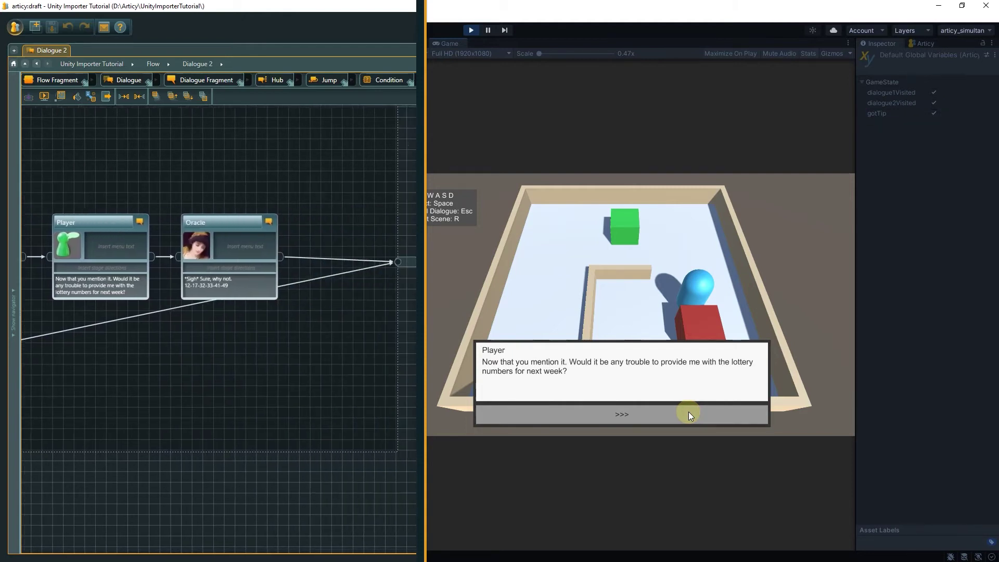
click(689, 414)
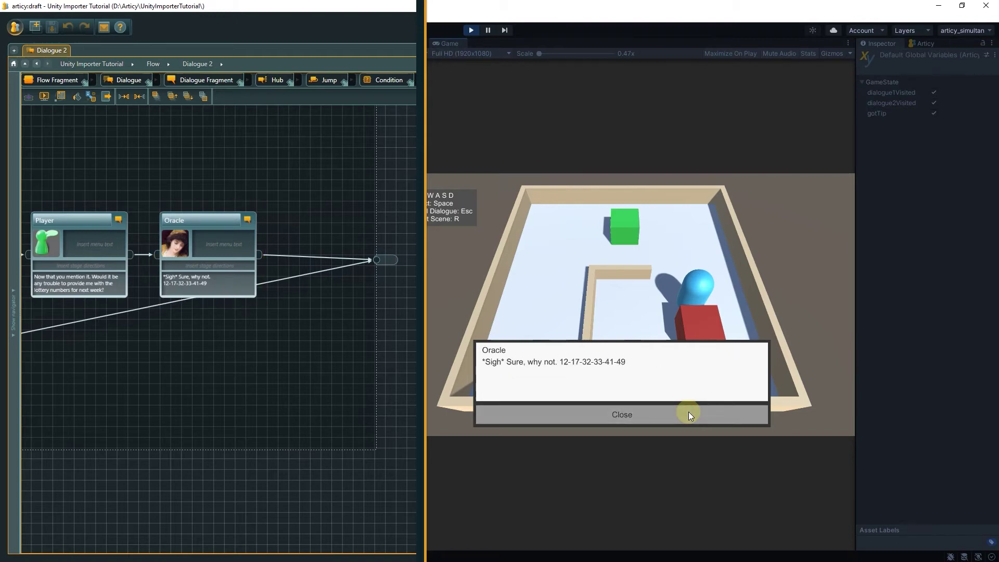
click(690, 414)
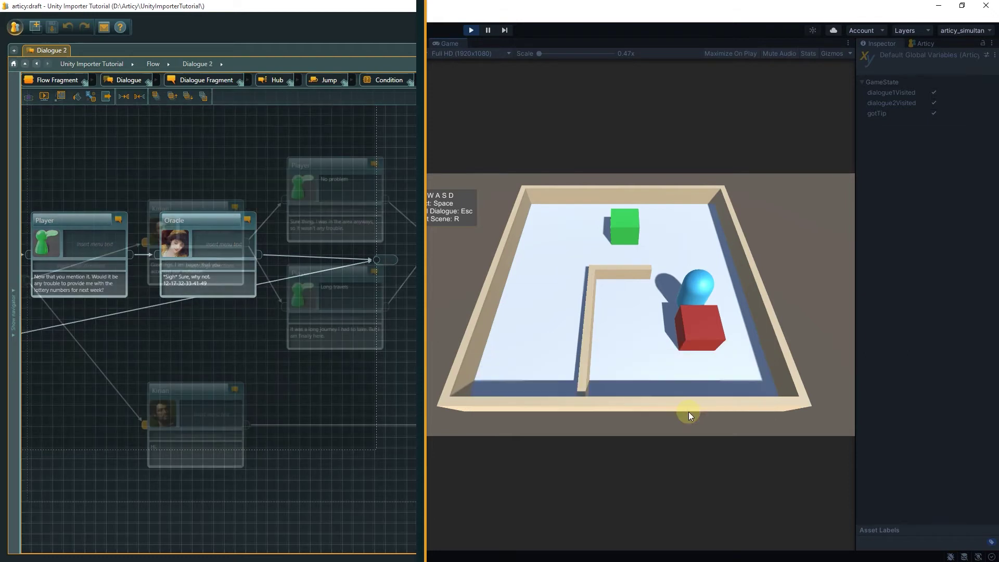
- Walk to Kirian and play the Hi. / Nope / Good luck! exchange until it closes
key(w)
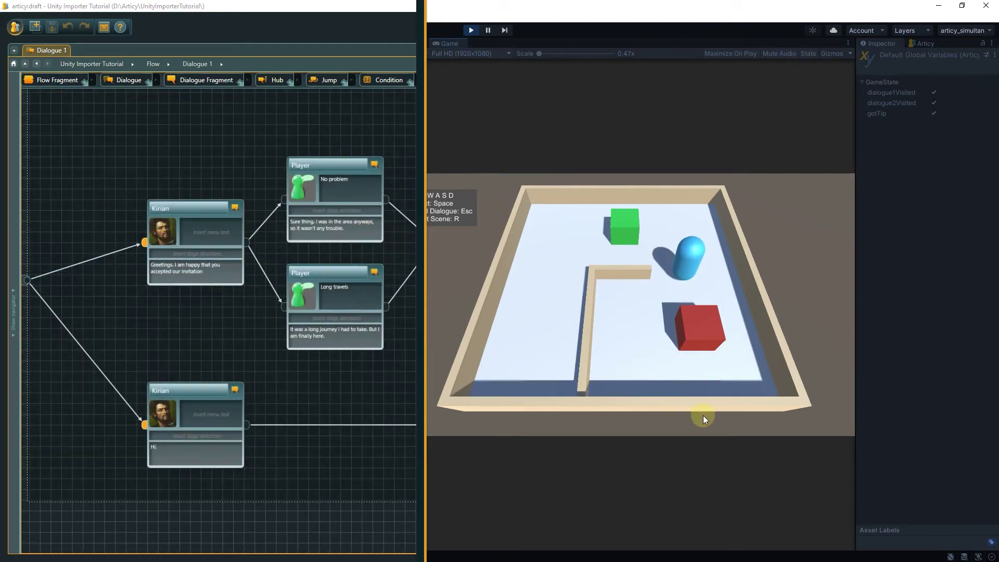
key(w)
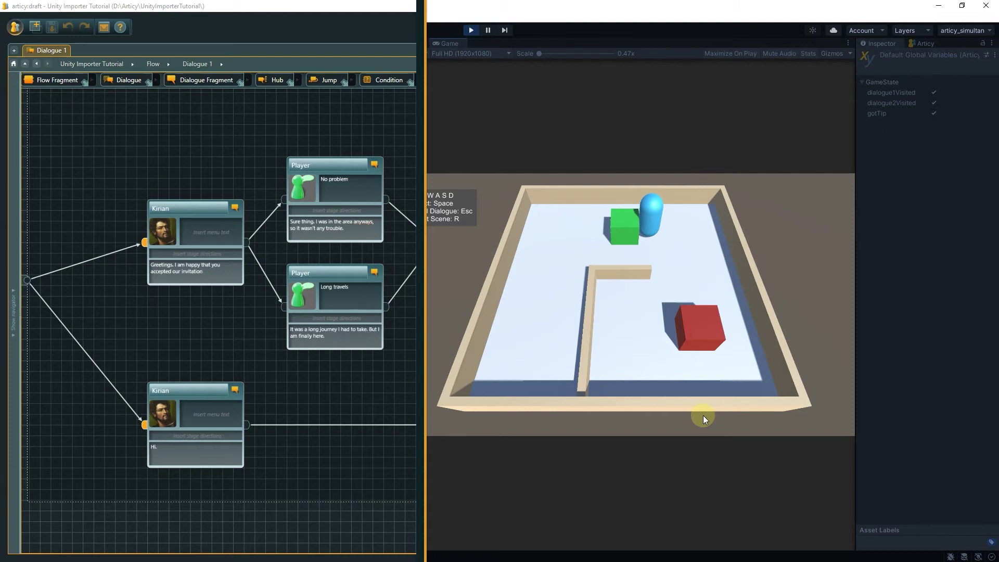
key(space)
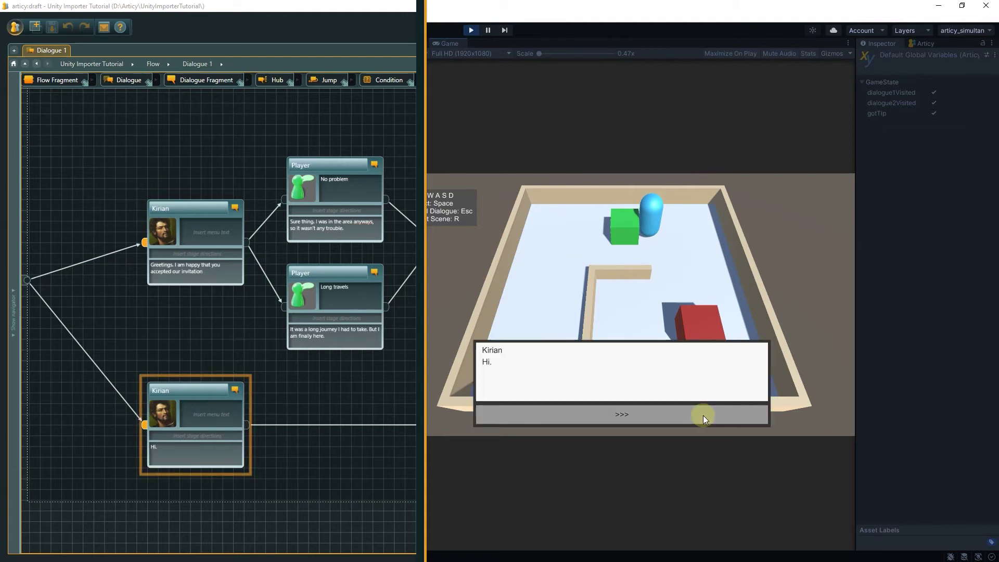
click(704, 415)
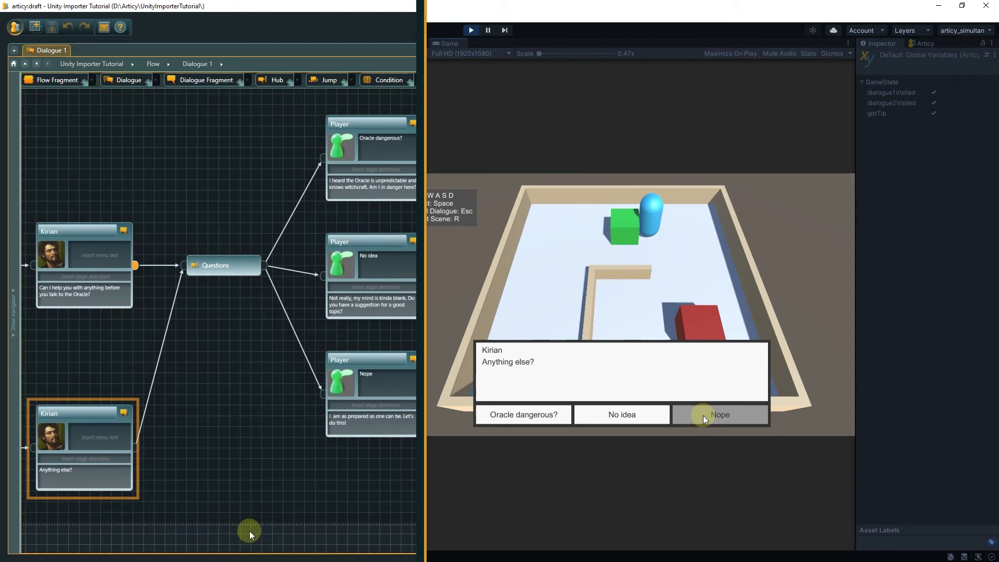
click(703, 415)
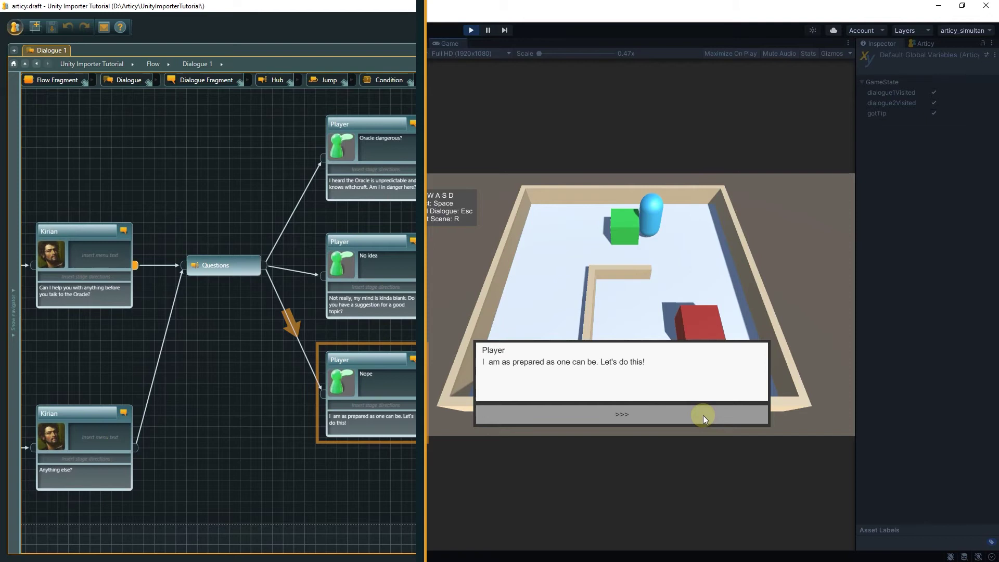
click(704, 416)
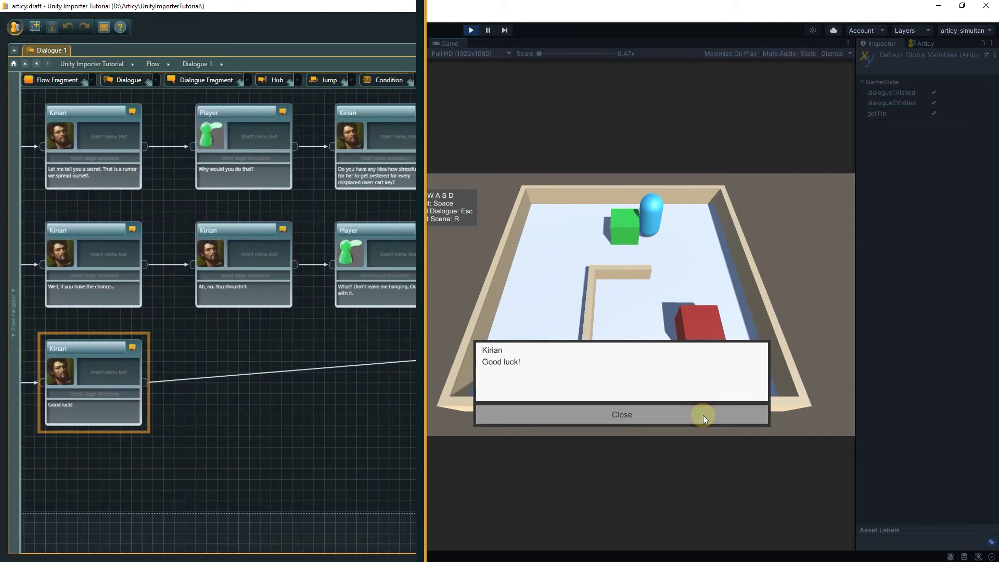
click(704, 415)
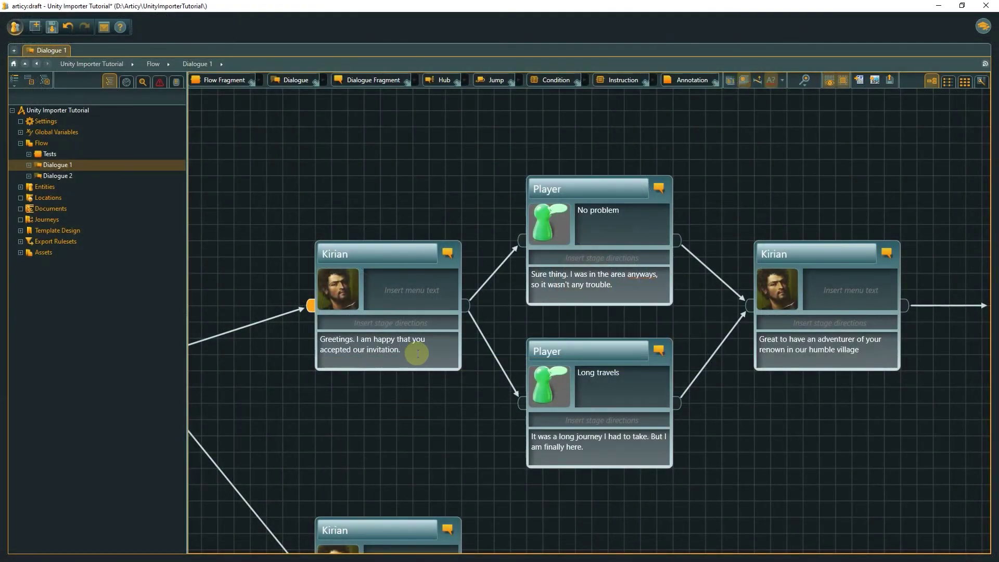
- Append "Glad you didn't run into the wolves." to Kirian's greeting in Dialogue 1
click(417, 354)
text(Glad yo)
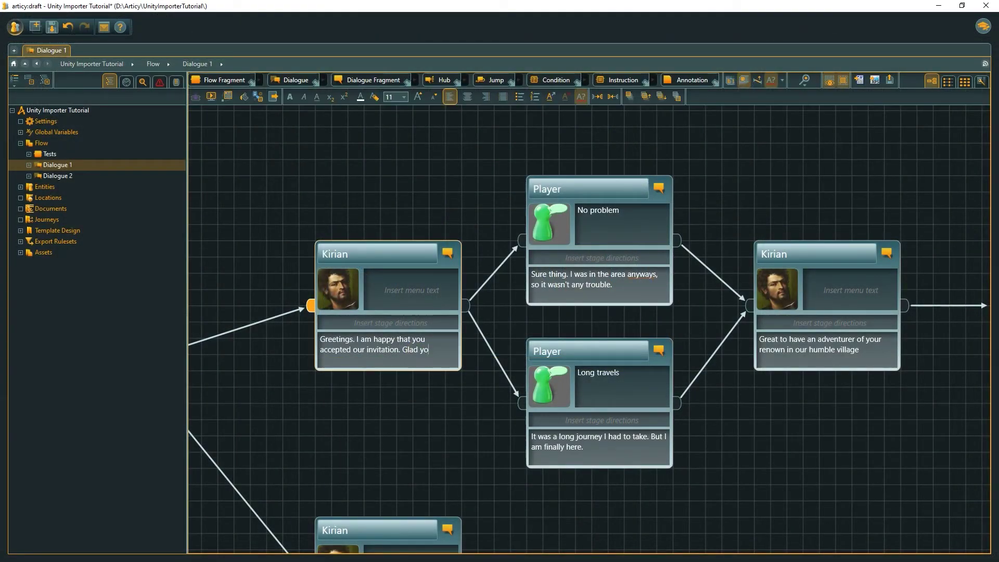
text(u didn't run into the wolves.)
- Create a new Player dialogue fragment off Kirian's greeting output pin
middle_drag(418, 148, 418, 310)
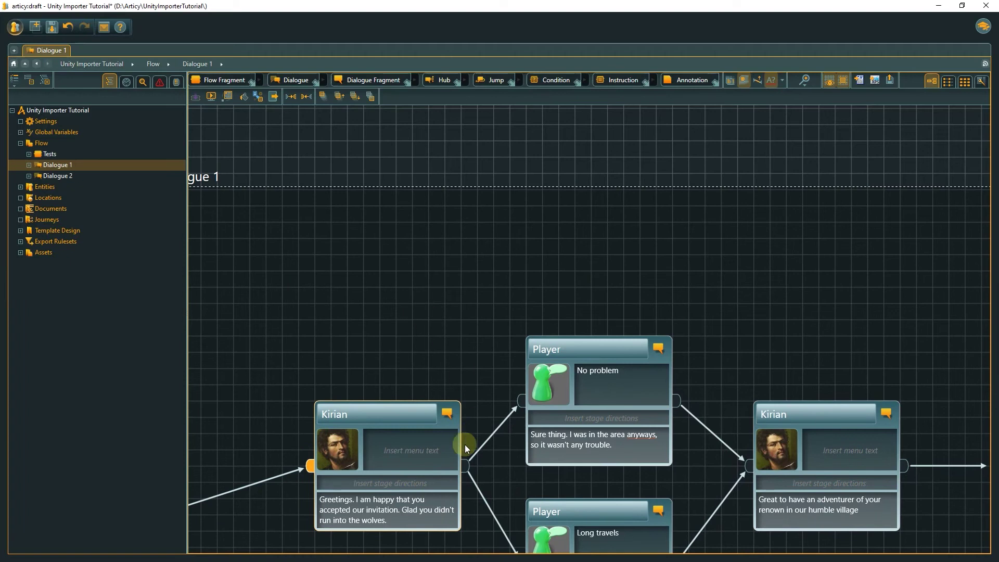
drag(464, 457, 535, 219)
click(557, 269)
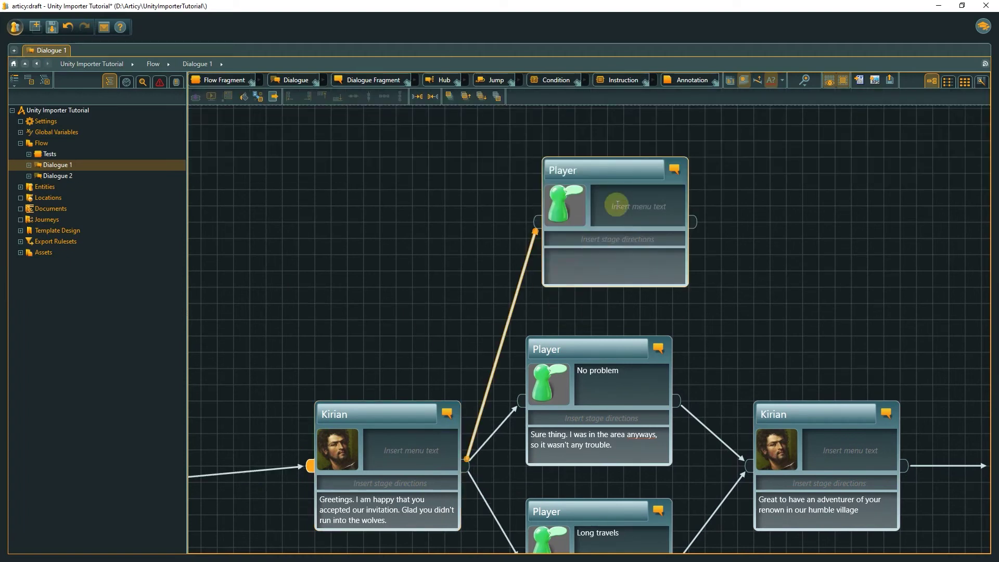
drag(603, 170, 587, 185)
- Give the Player reply menu text "About the wolves" plus its encounter line, and link it to Kirian's next node
click(602, 217)
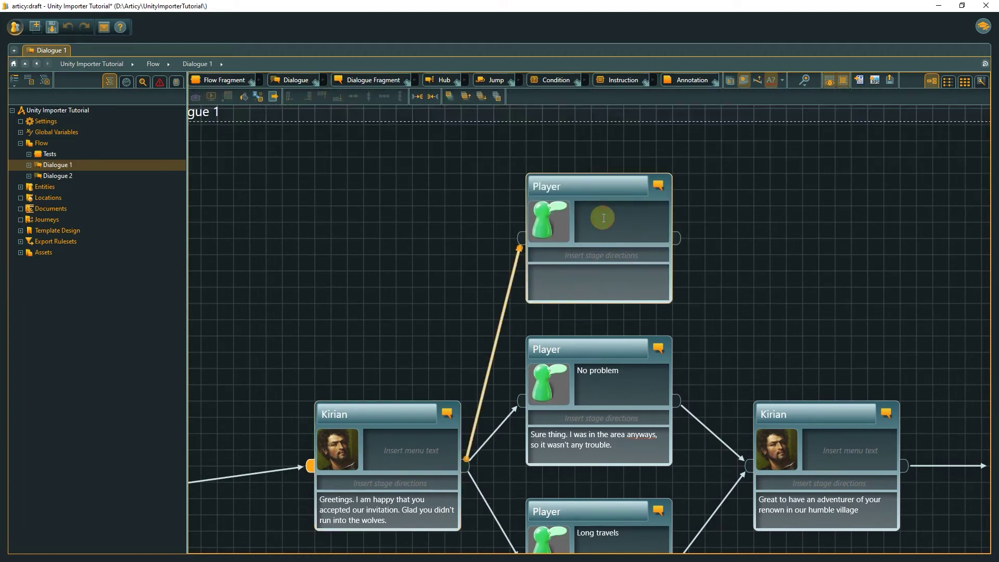
text(About the wolves)
click(582, 268)
text(Actually I ra)
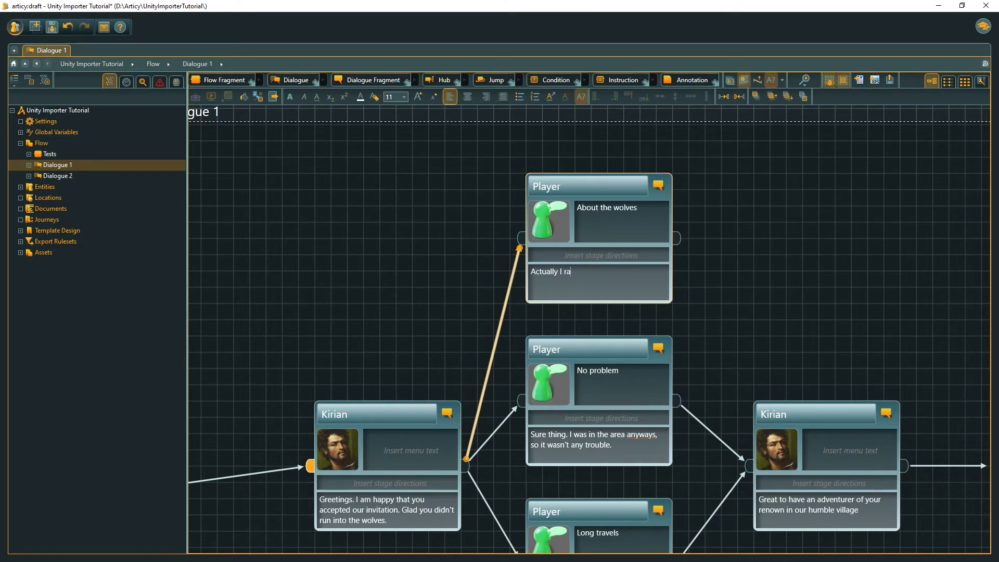
text(n into them. But I was the one who walked away )
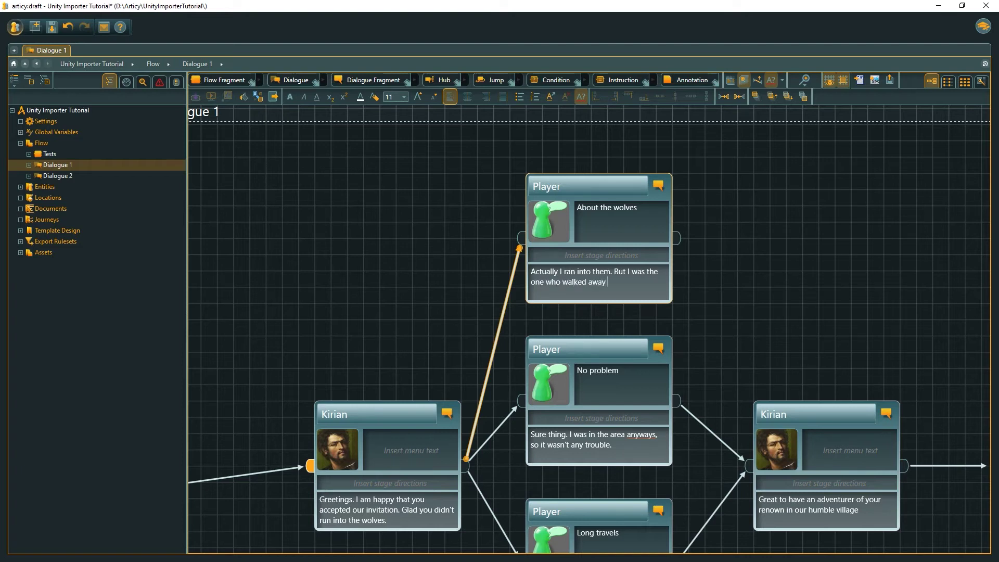
text(from the encounter!)
drag(676, 238, 749, 465)
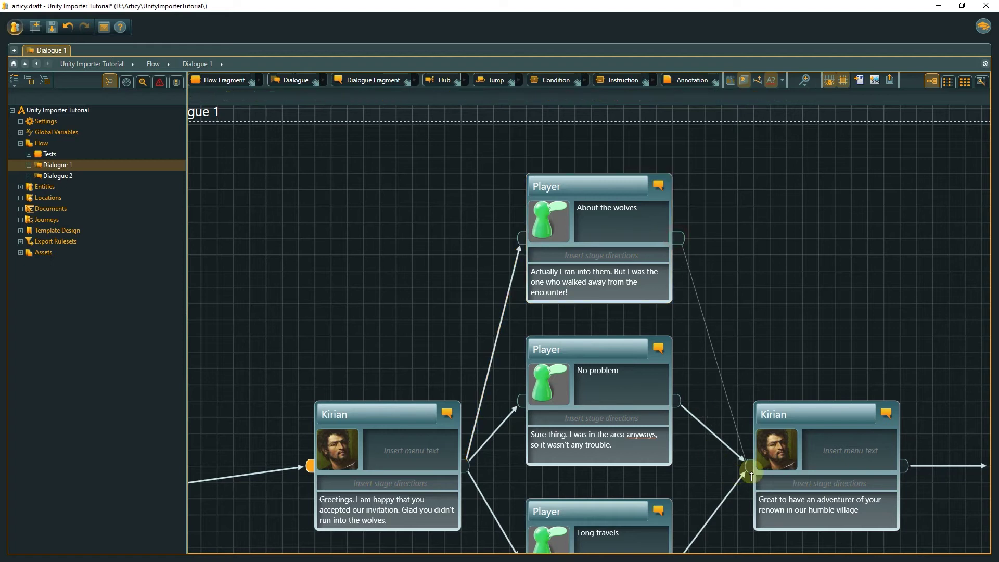
- Rename the Kirian entity under Entities to Darius
click(20, 187)
double_click(50, 197)
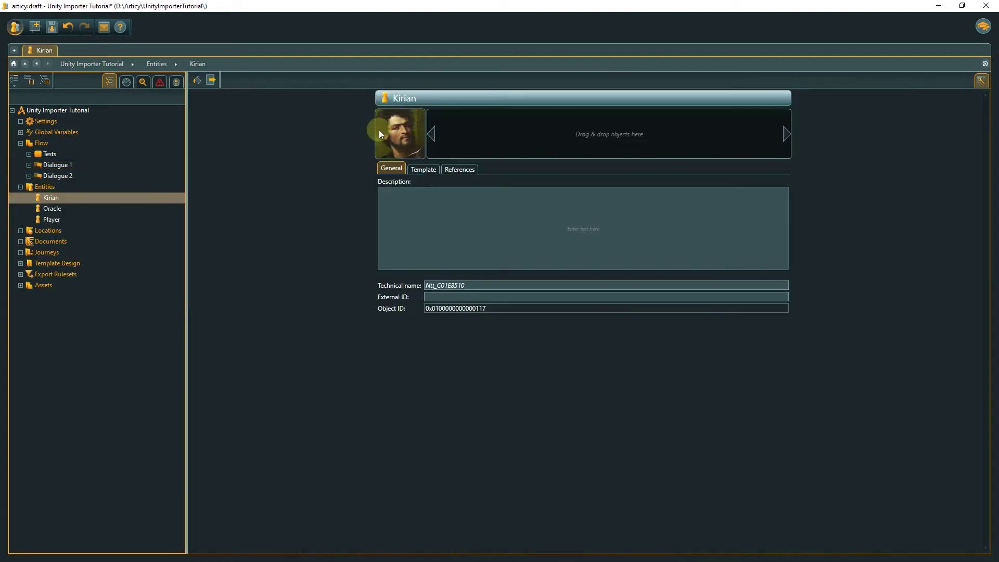
double_click(408, 100)
text(Darius)
key(Return)
- Save the articy project and bring up the export options
key(ctrl+s)
click(12, 26)
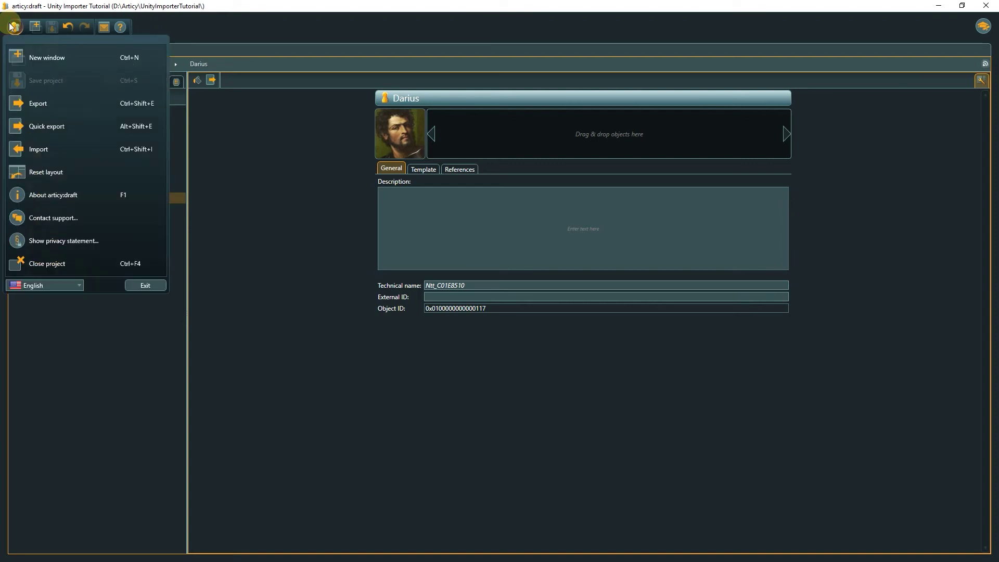
click(43, 100)
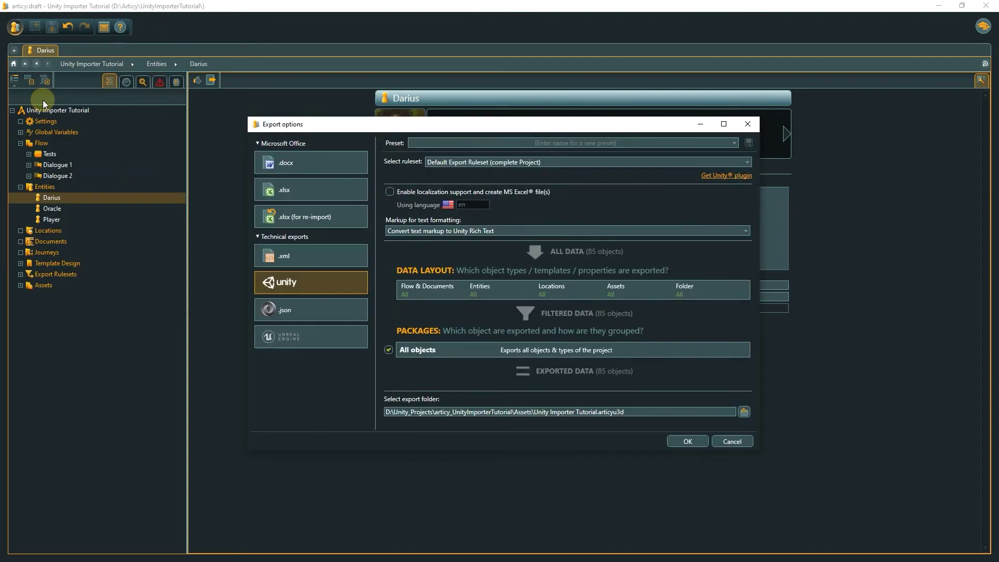
- Run the Unity export, then play, talk to Darius and choose 'About the wolves'
click(677, 442)
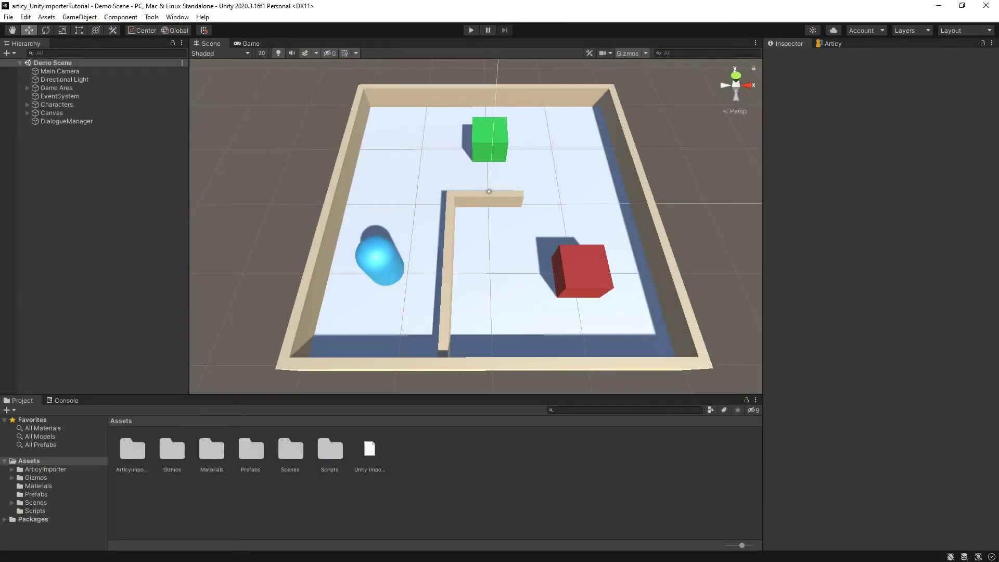
click(470, 30)
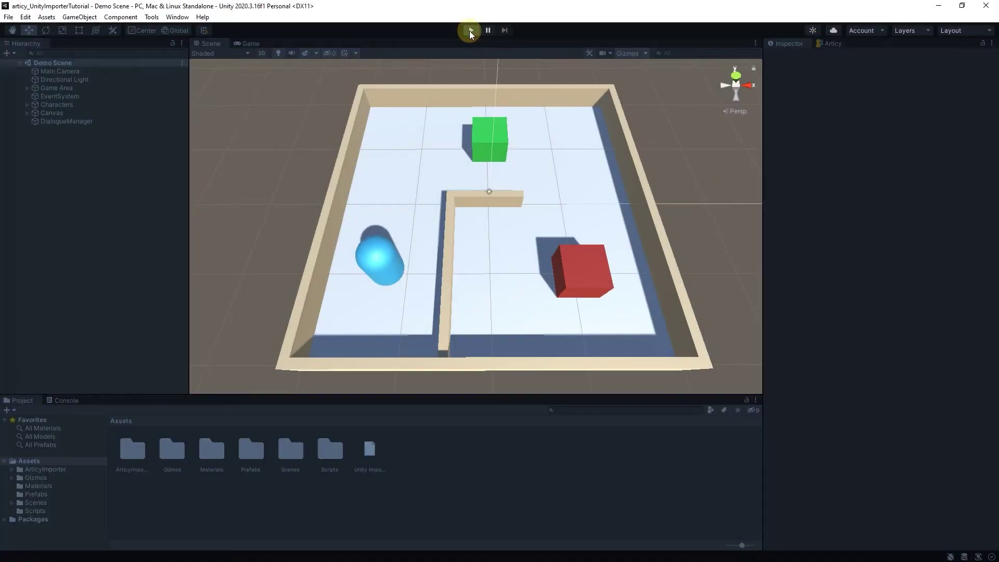
key(w)
key(d)
key(space)
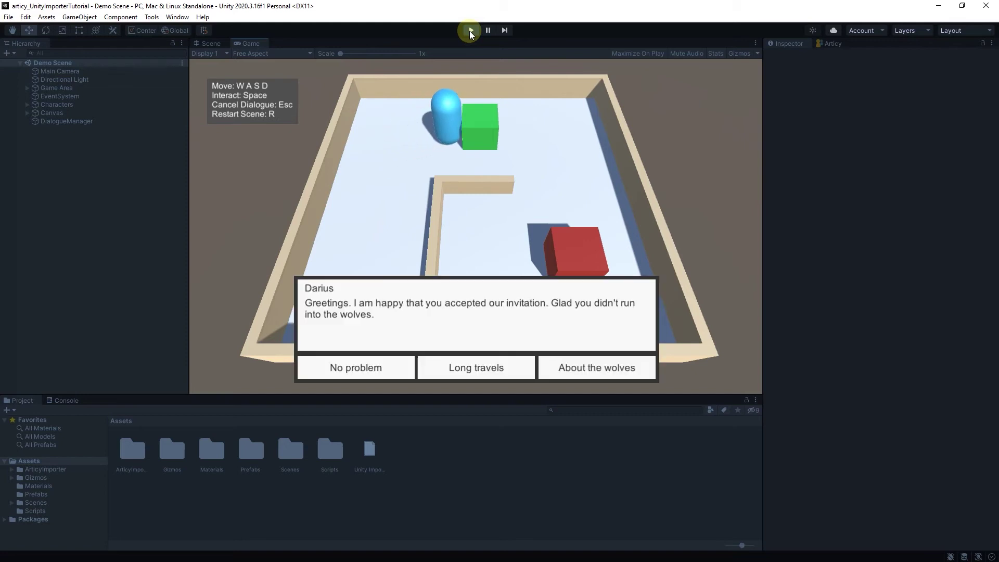
click(638, 365)
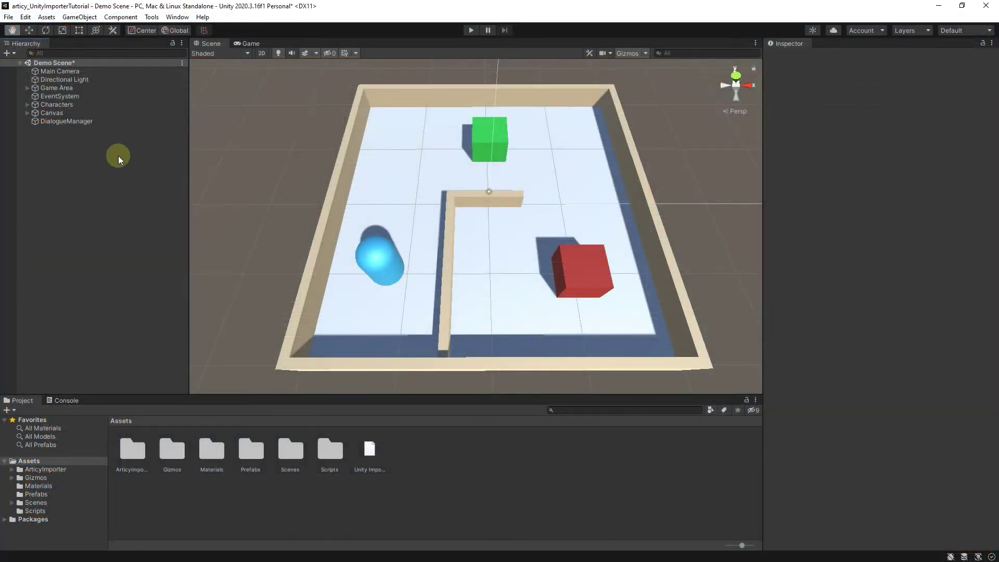
- Inspect DialogueManager's Articy Flow Player Pause On list, set to DialogueFragments only
click(71, 123)
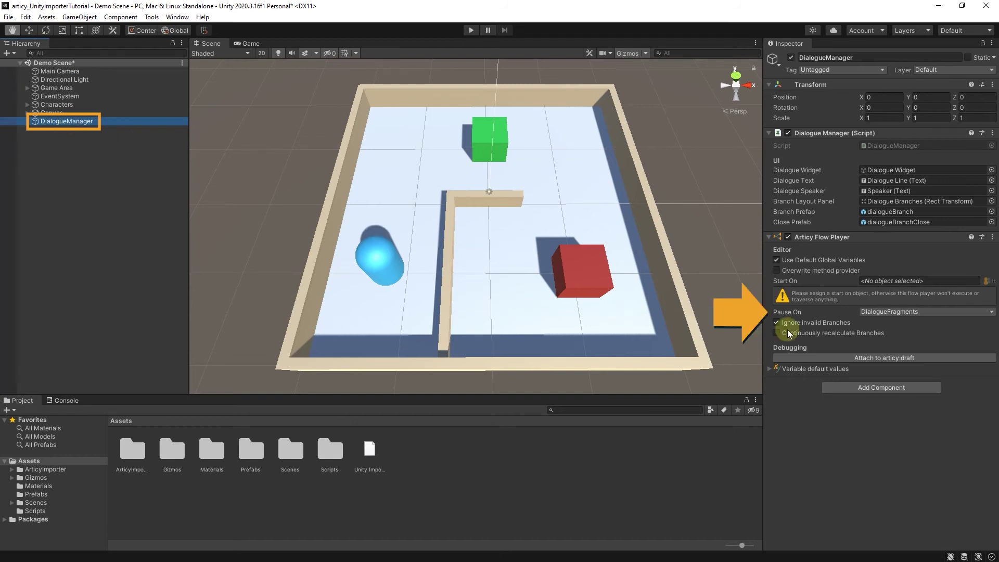
click(993, 312)
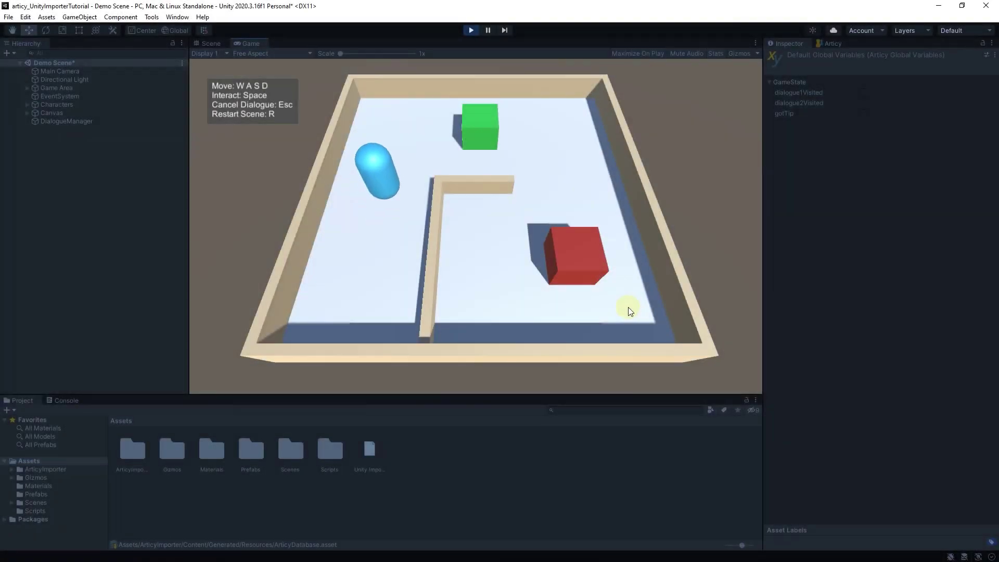
- In play mode, walk to Kirian, advance his conversation and answer Nope
key(w)
key(d)
key(space)
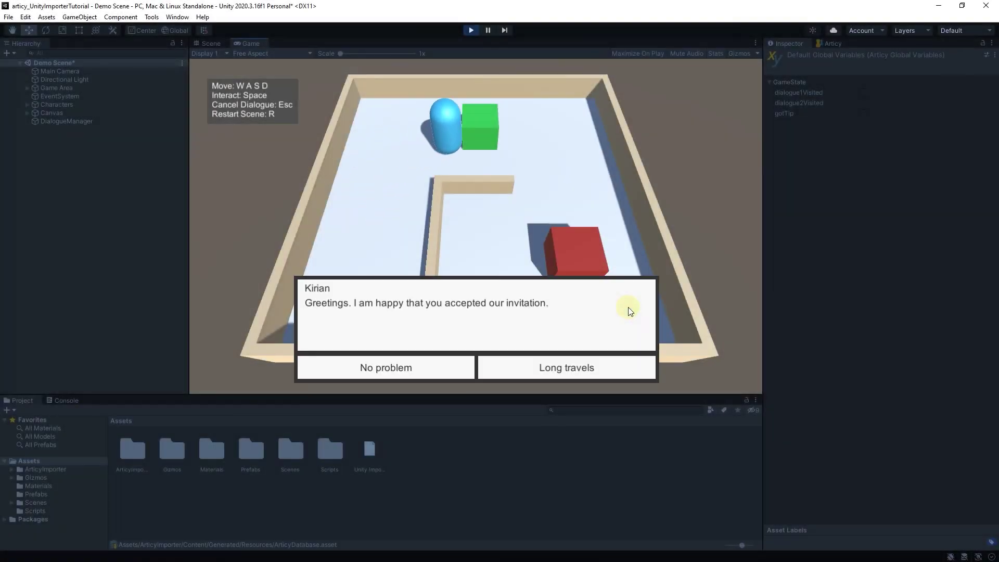
click(444, 361)
click(445, 361)
click(444, 360)
click(593, 362)
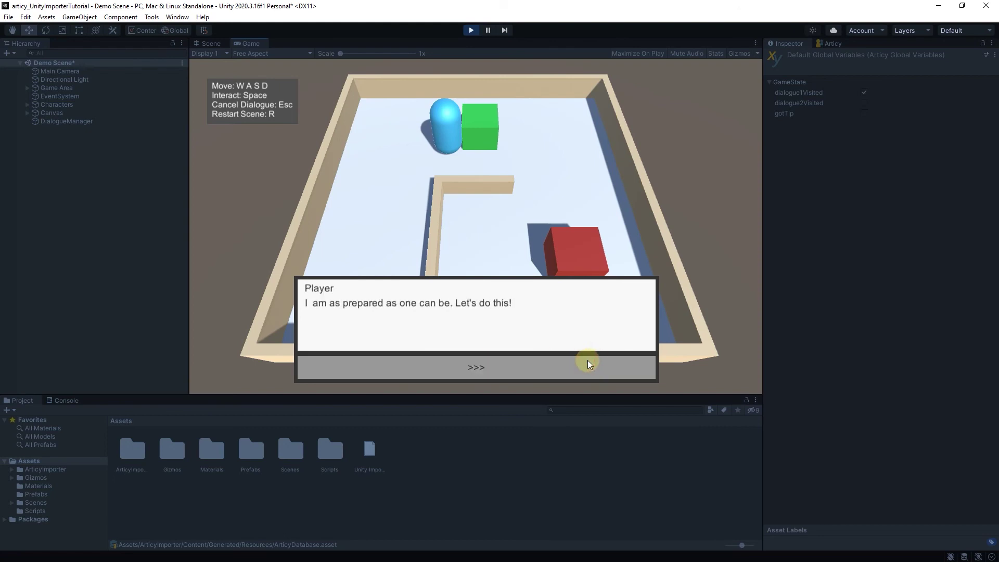
- Finish the 'Good luck!' conversation and restart the scene with R
click(576, 362)
click(573, 360)
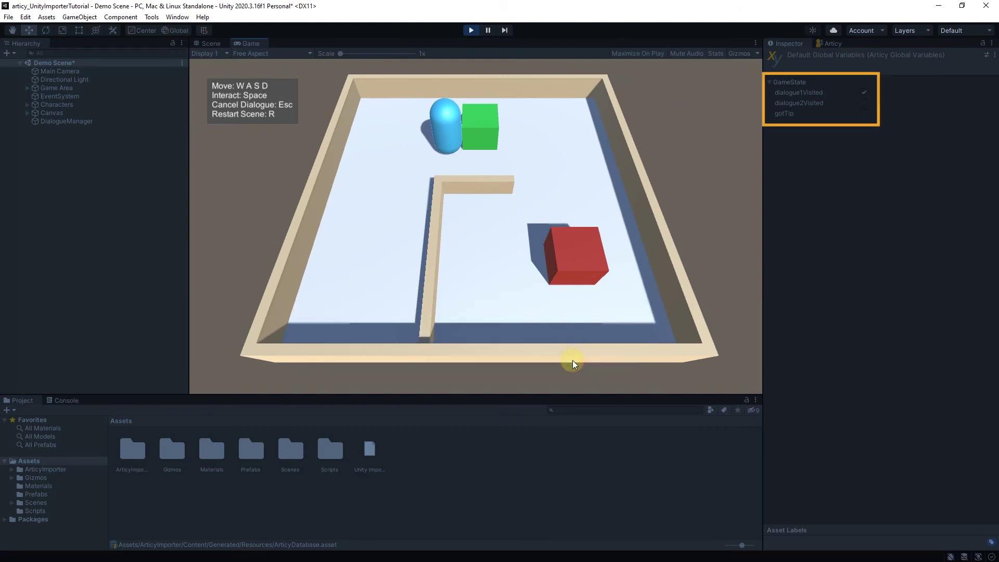
key(a)
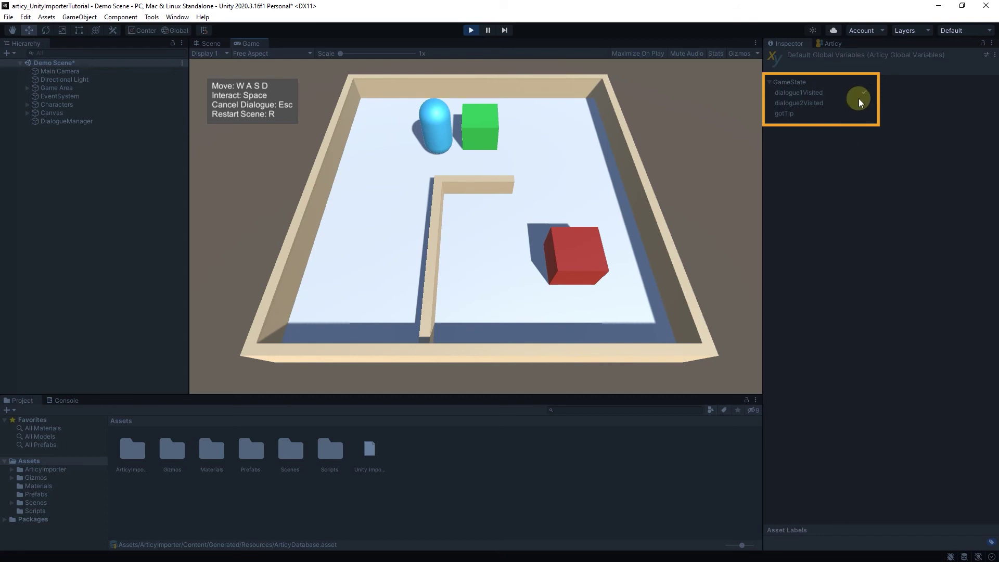
key(r)
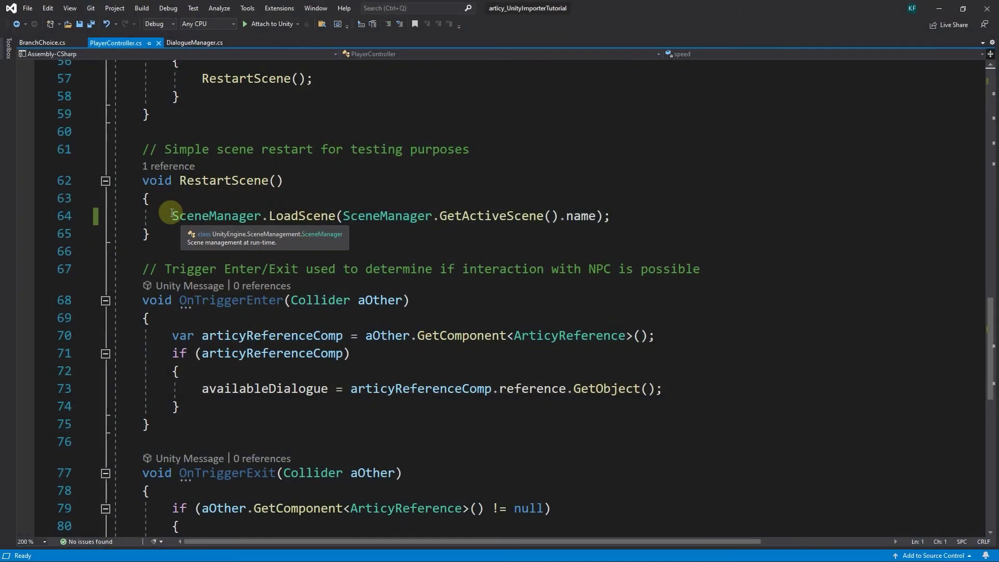
- Insert ArticyGlobalVariables.Default.ResetVariables(); on a new line before the scene reload in RestartScene
click(171, 215)
key(Return)
key(Up)
text(Arti)
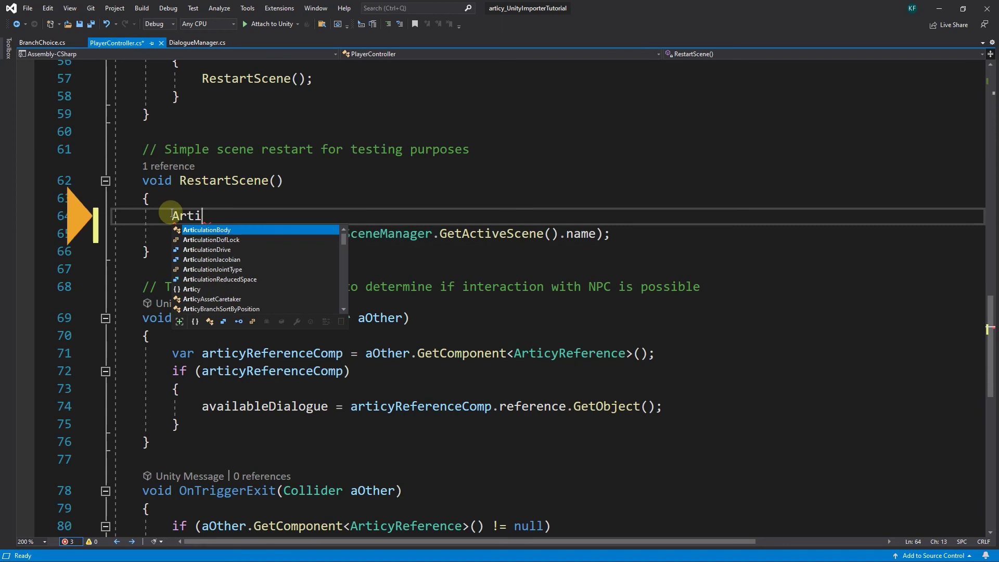
text(cyGloba)
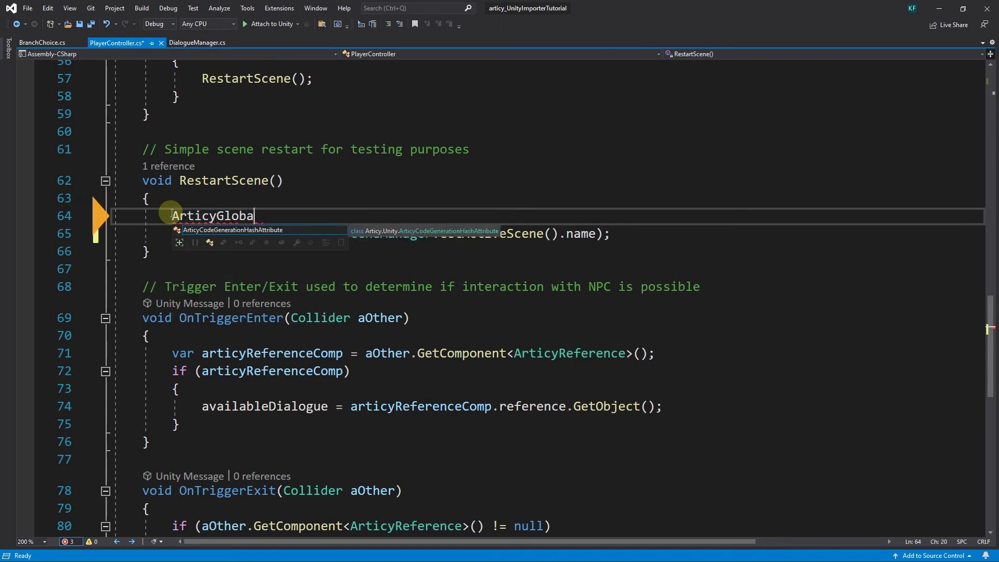
text(lVariables)
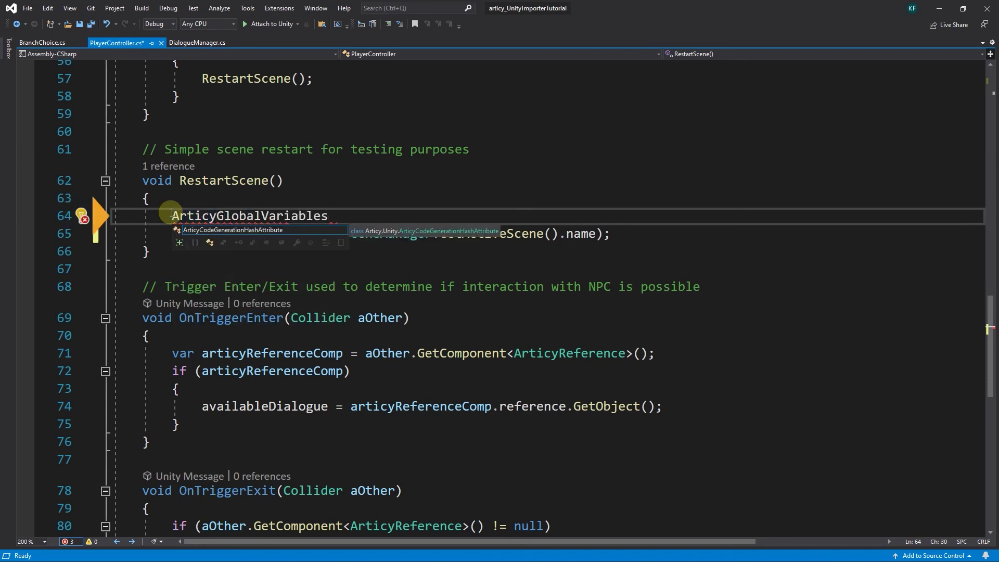
text(.Default.)
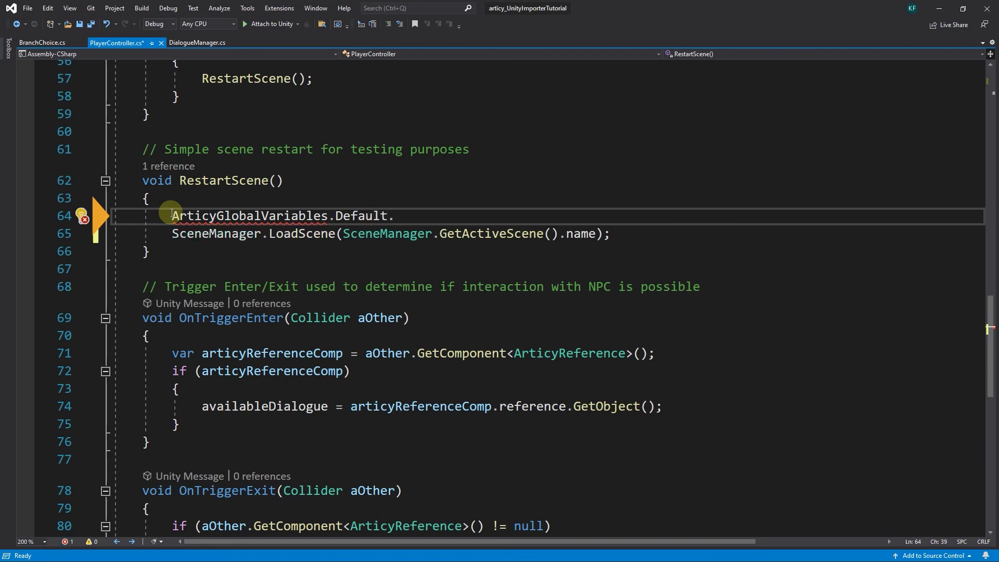
text(ResetVariables)
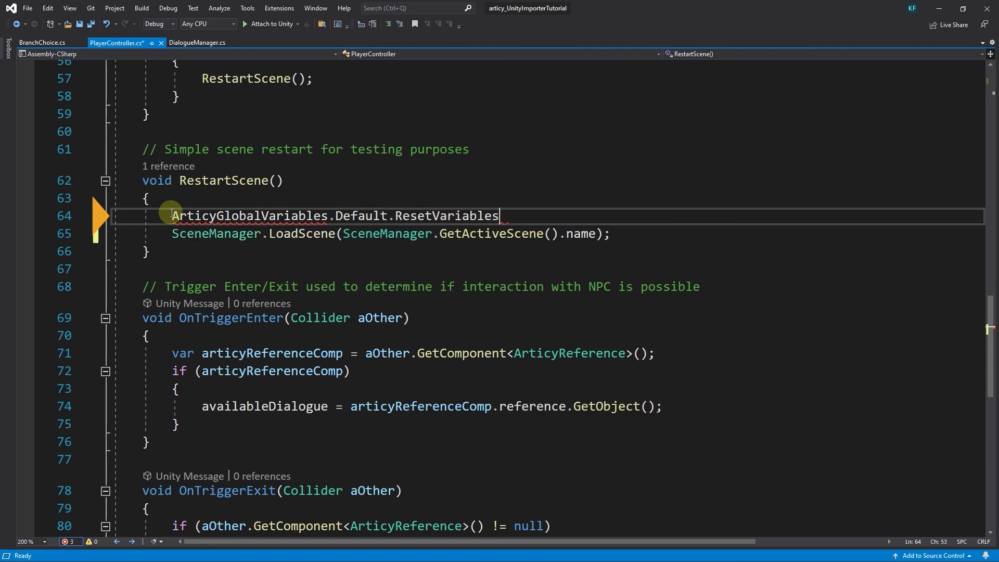
text(();)
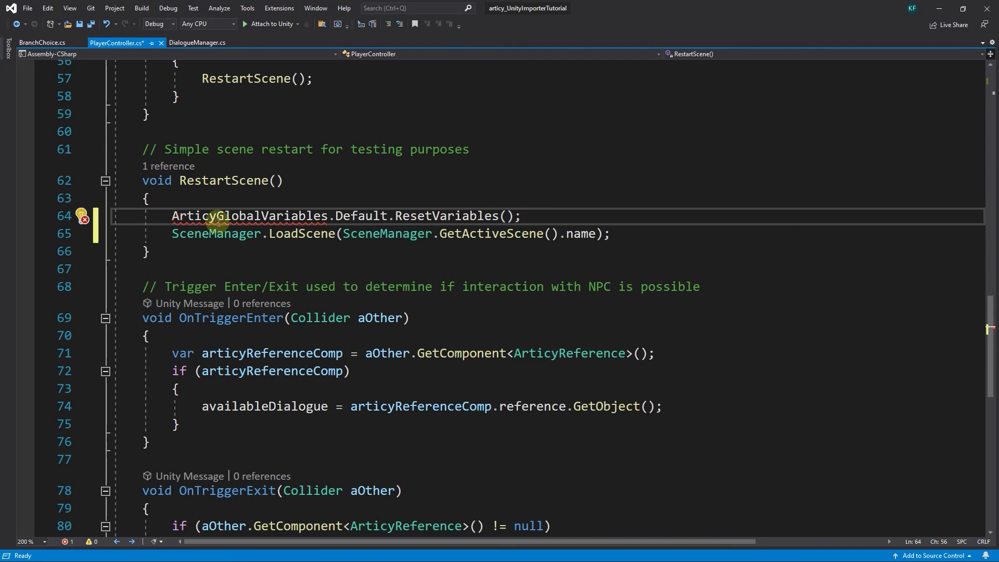
- Resolve ArticyGlobalVariables by adding the GlobalVariables using directive via Quick Actions
double_click(268, 219)
key(ctrl+period)
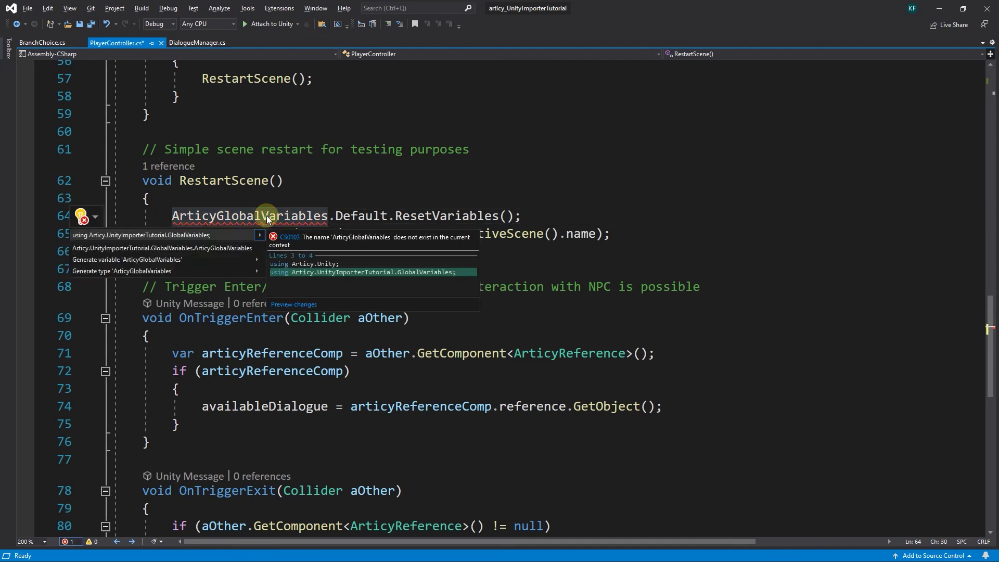
click(210, 236)
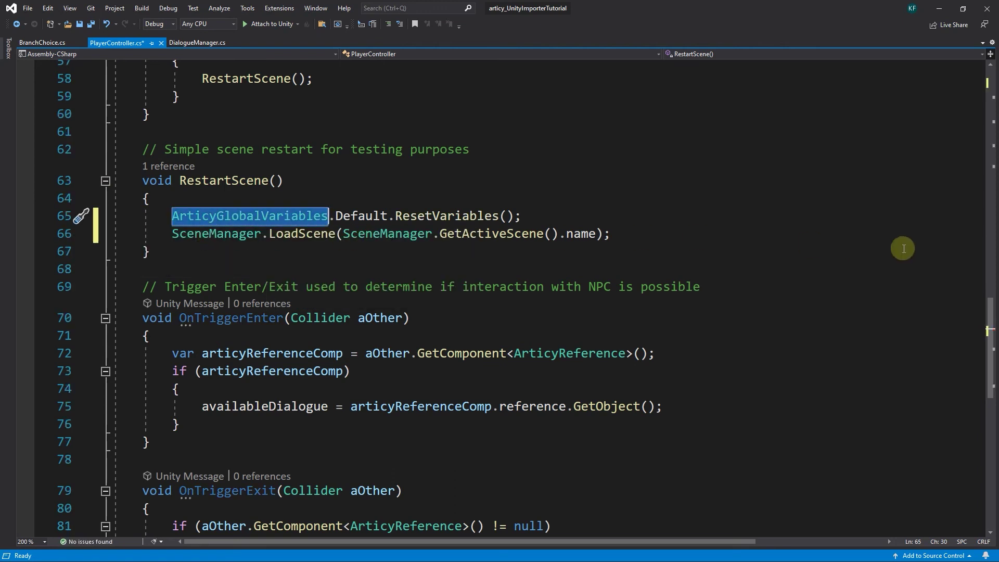
drag(990, 338, 975, 64)
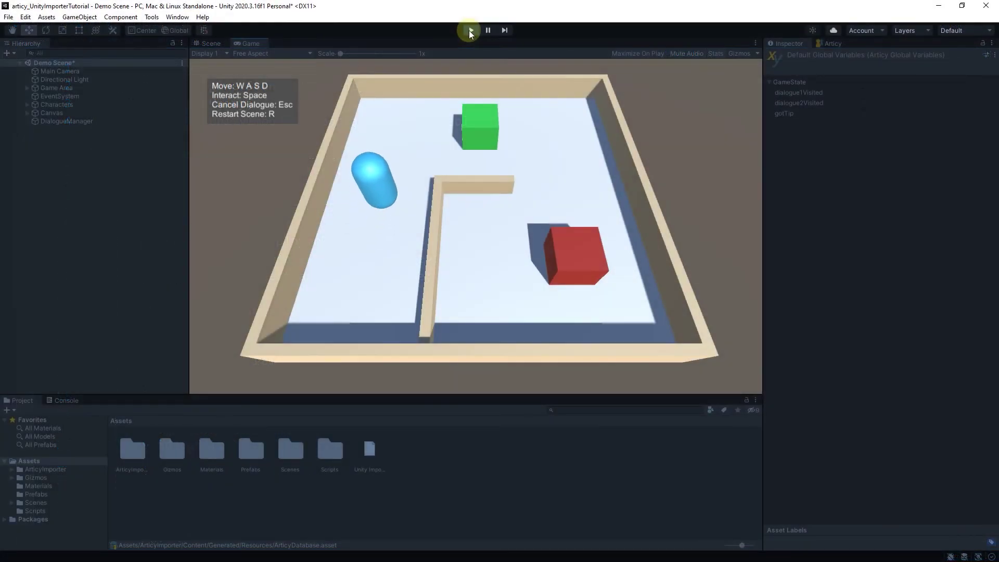
- Play, walk to the green NPC, advance the dialogue and answer Nope
key(w)
key(d)
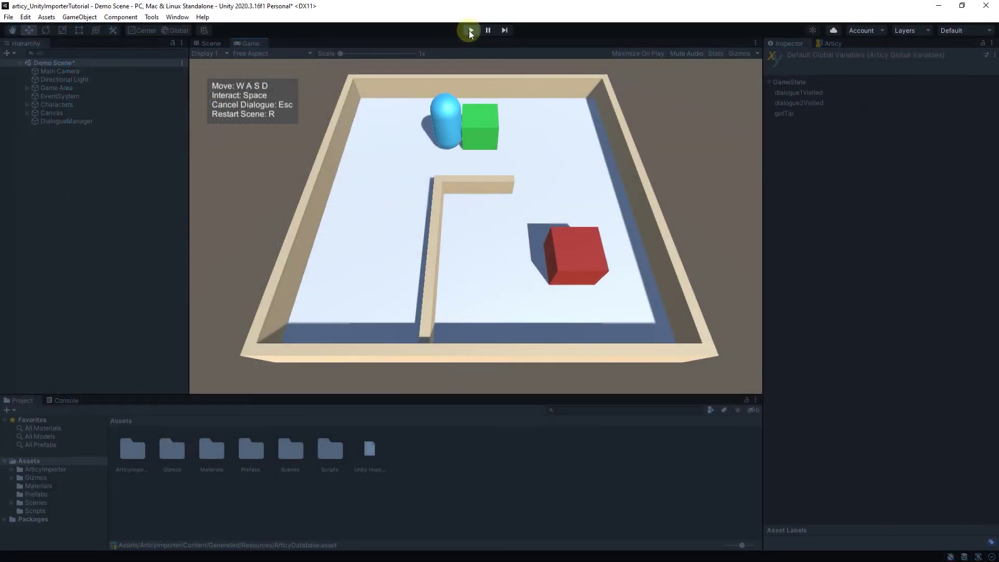
key(space)
click(531, 365)
click(526, 365)
click(531, 365)
click(570, 366)
- End the dialogue, restart with R to see dialogue1Visited cleared, then stop play mode
click(571, 367)
click(571, 367)
key(a)
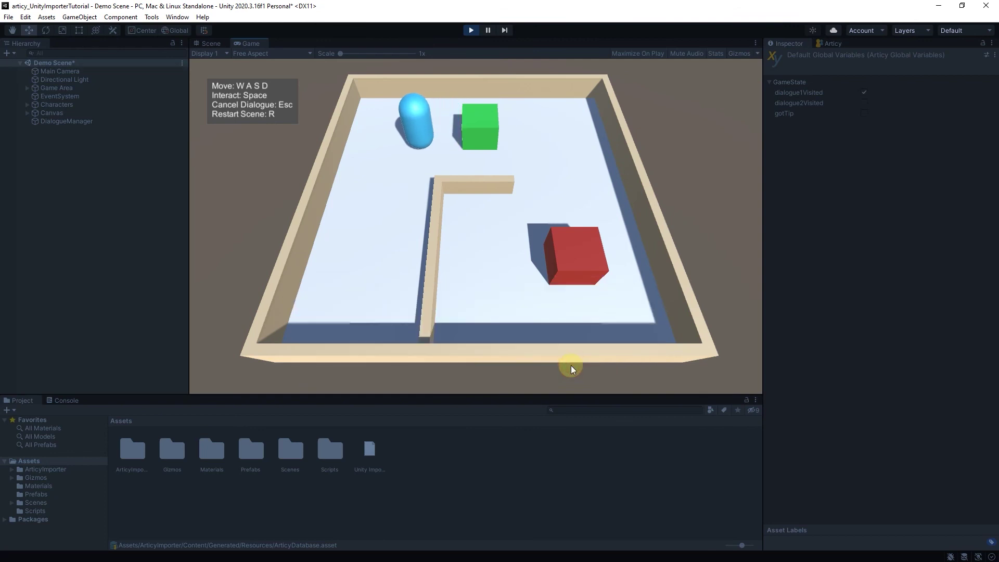
key(r)
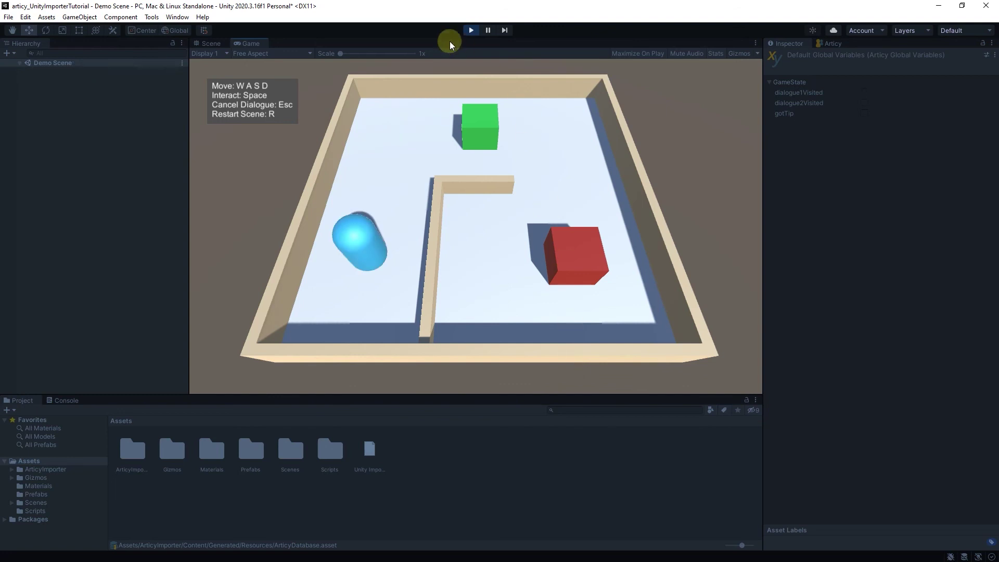
click(470, 31)
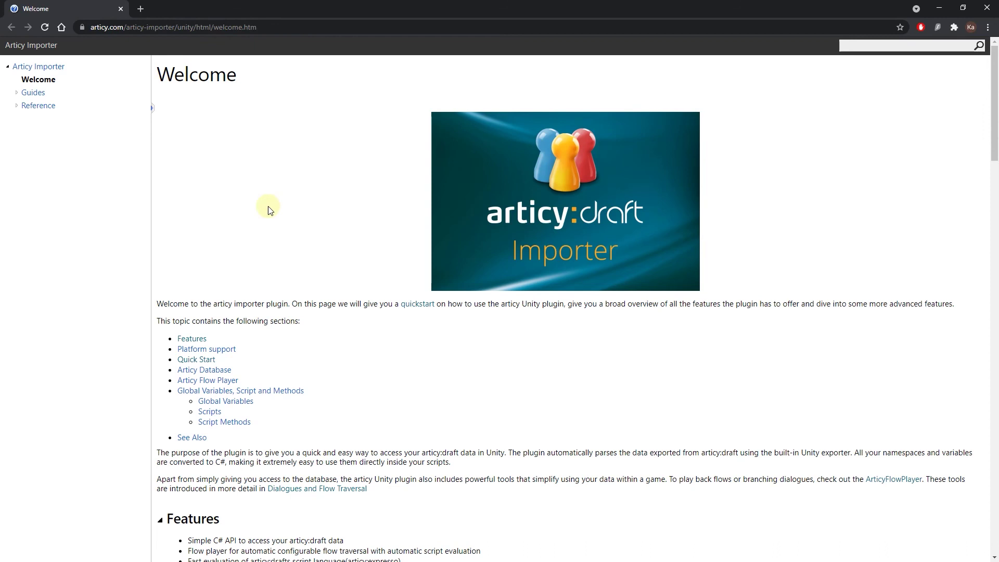
- Open Guides > Object Templates and scroll to the Accessing Features and properties examples
click(14, 93)
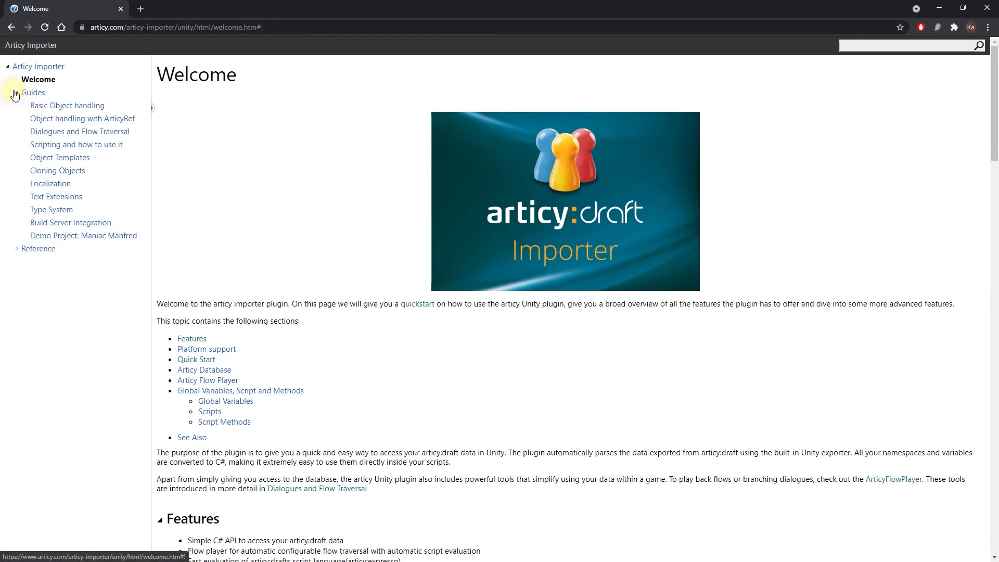
click(60, 158)
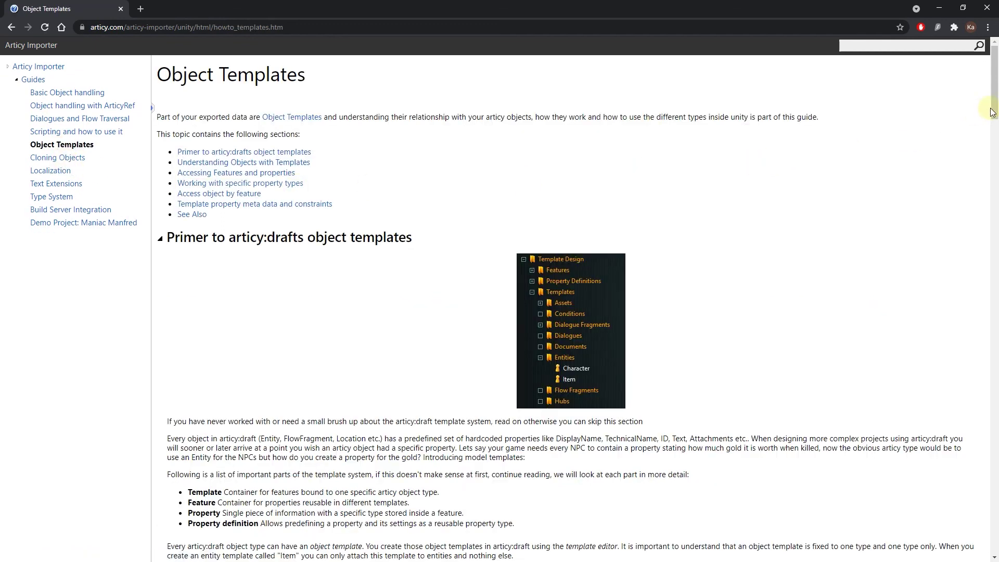
drag(994, 111, 990, 284)
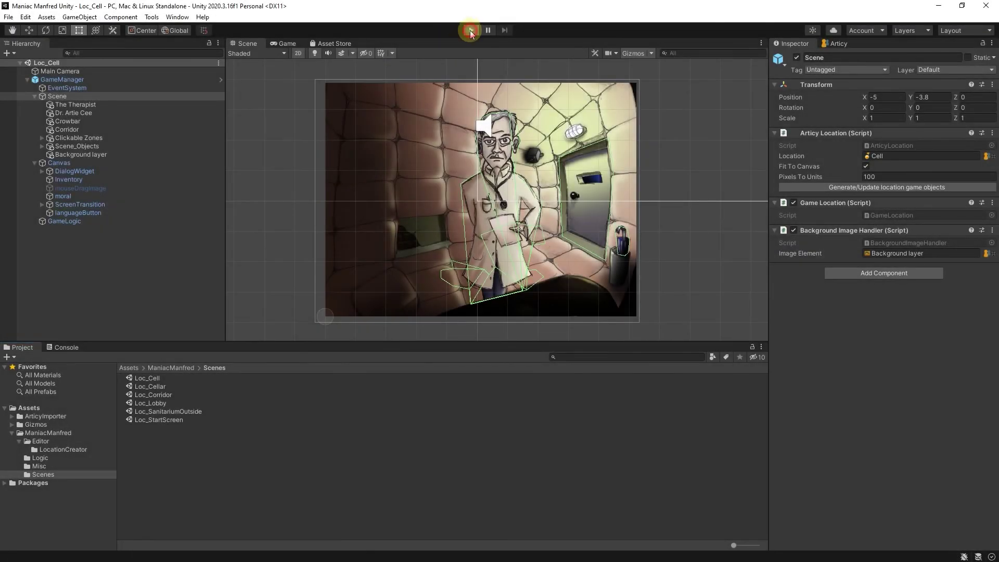
- Run the Maniac Manfred game and click the doctor to start his dialogue
click(470, 30)
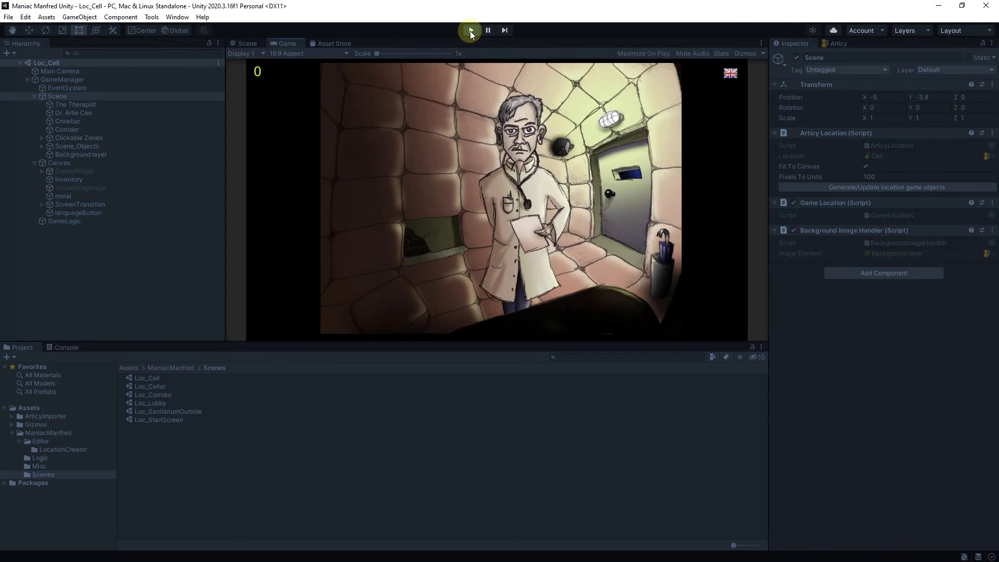
click(520, 135)
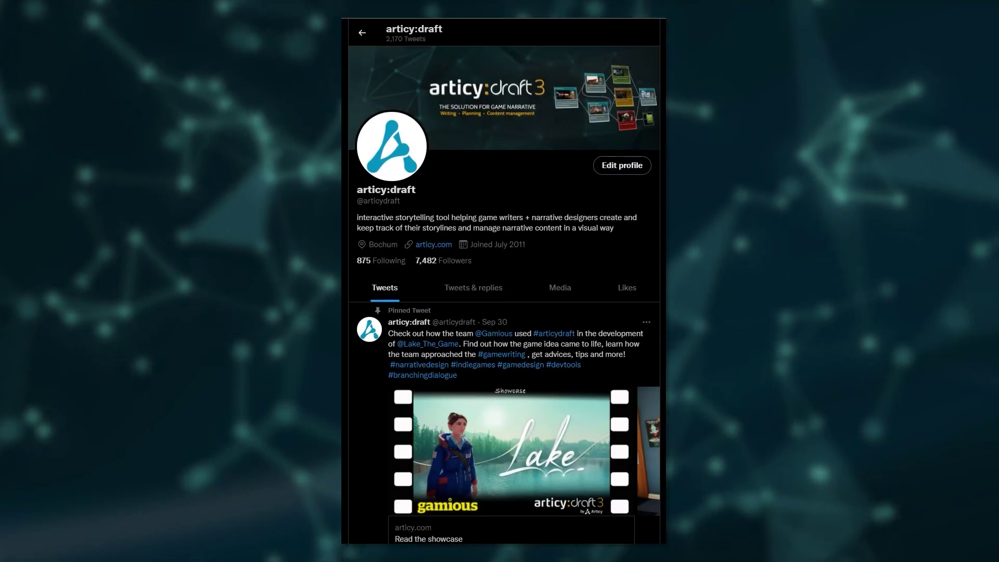
scroll(503, 312, down, 4)
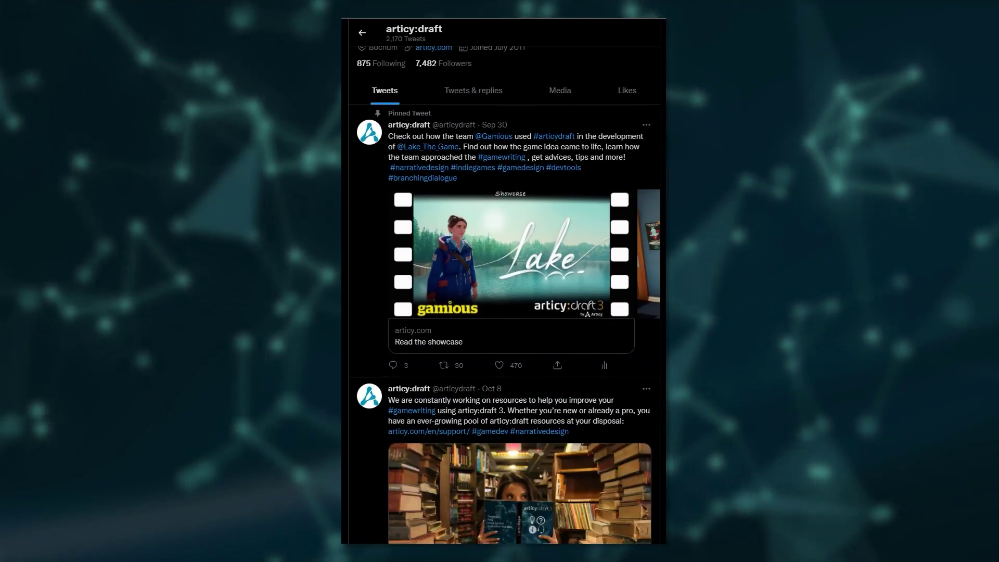
scroll(504, 291, down, 6)
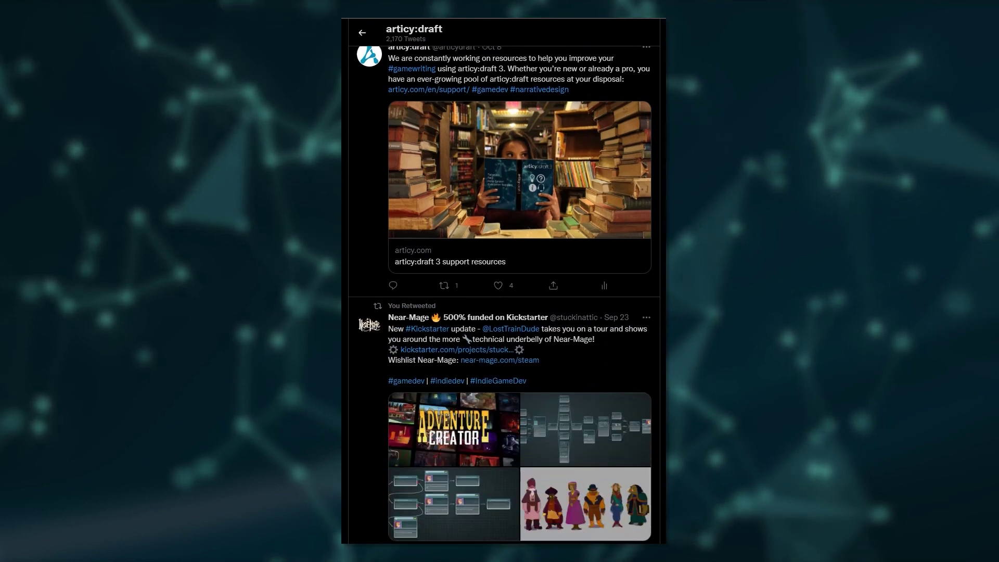
scroll(504, 292, down, 6)
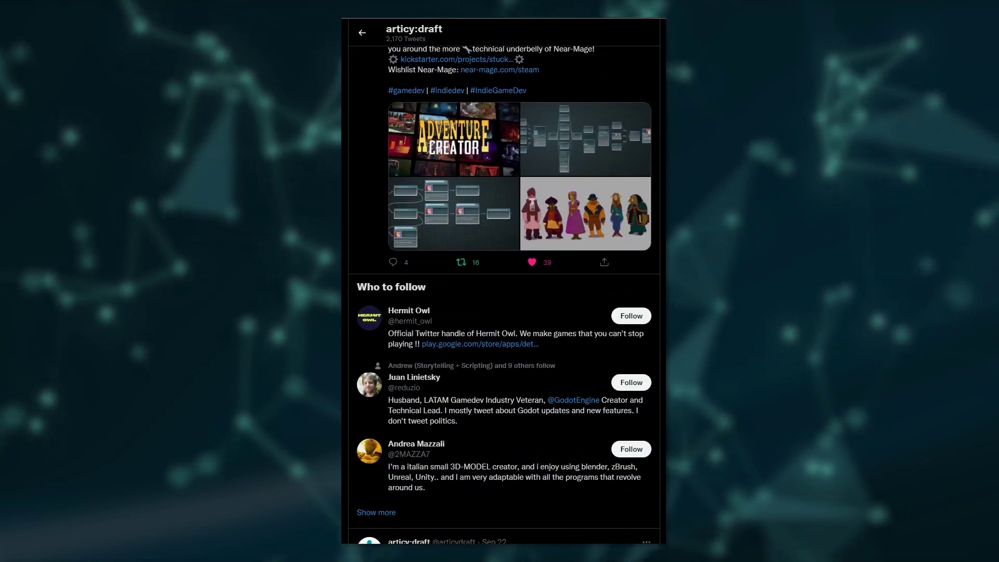